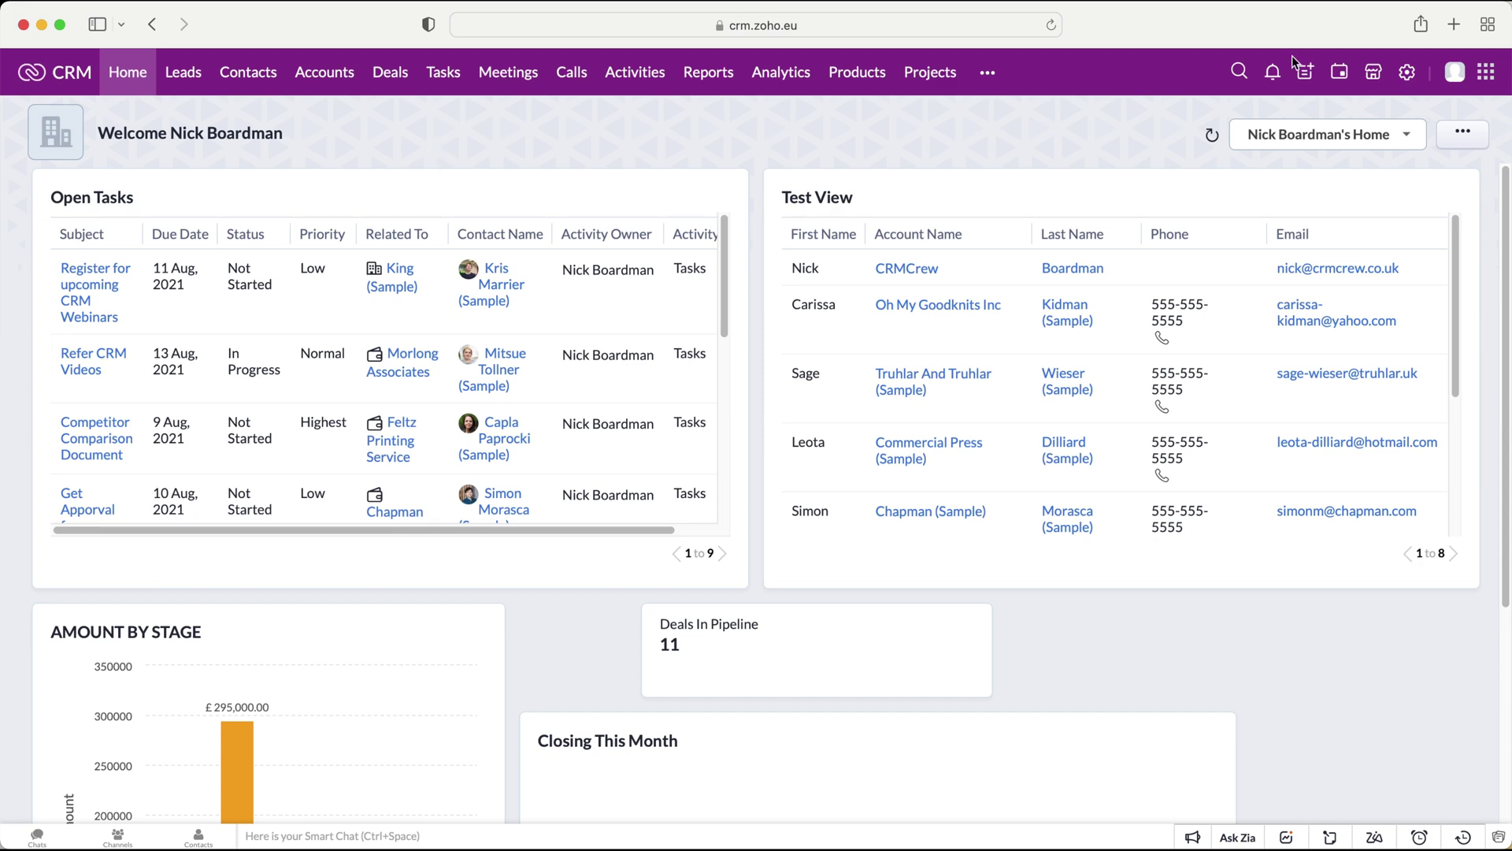
Go to Setup and open the Scoring Rules page under Automation
{"action": "left_click", "coordinate": [1408, 73]}
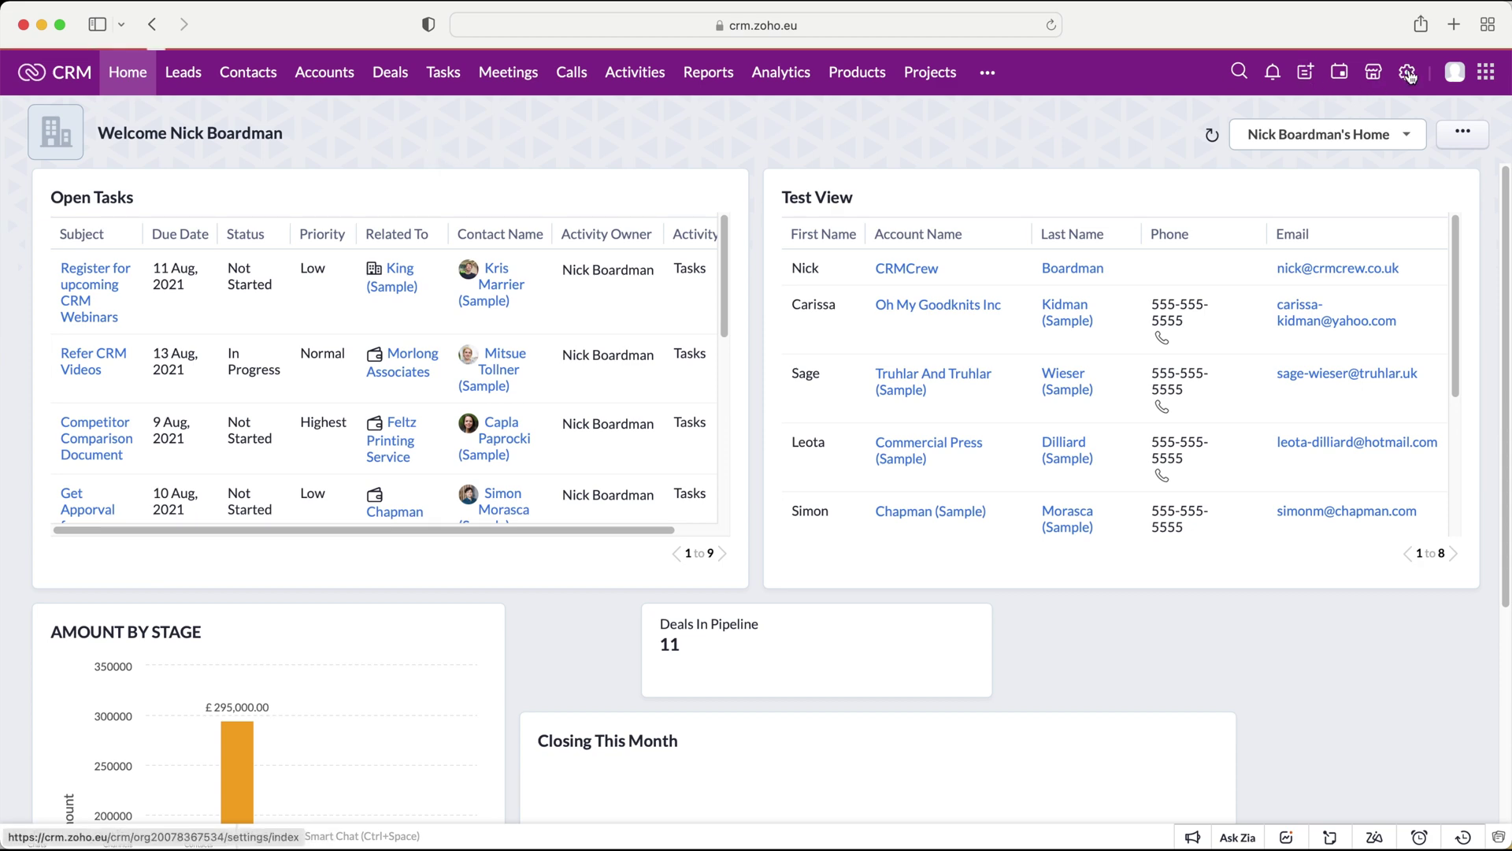
{"action": "left_click_drag", "start_coordinate": [281, 518], "coordinate": [193, 518]}
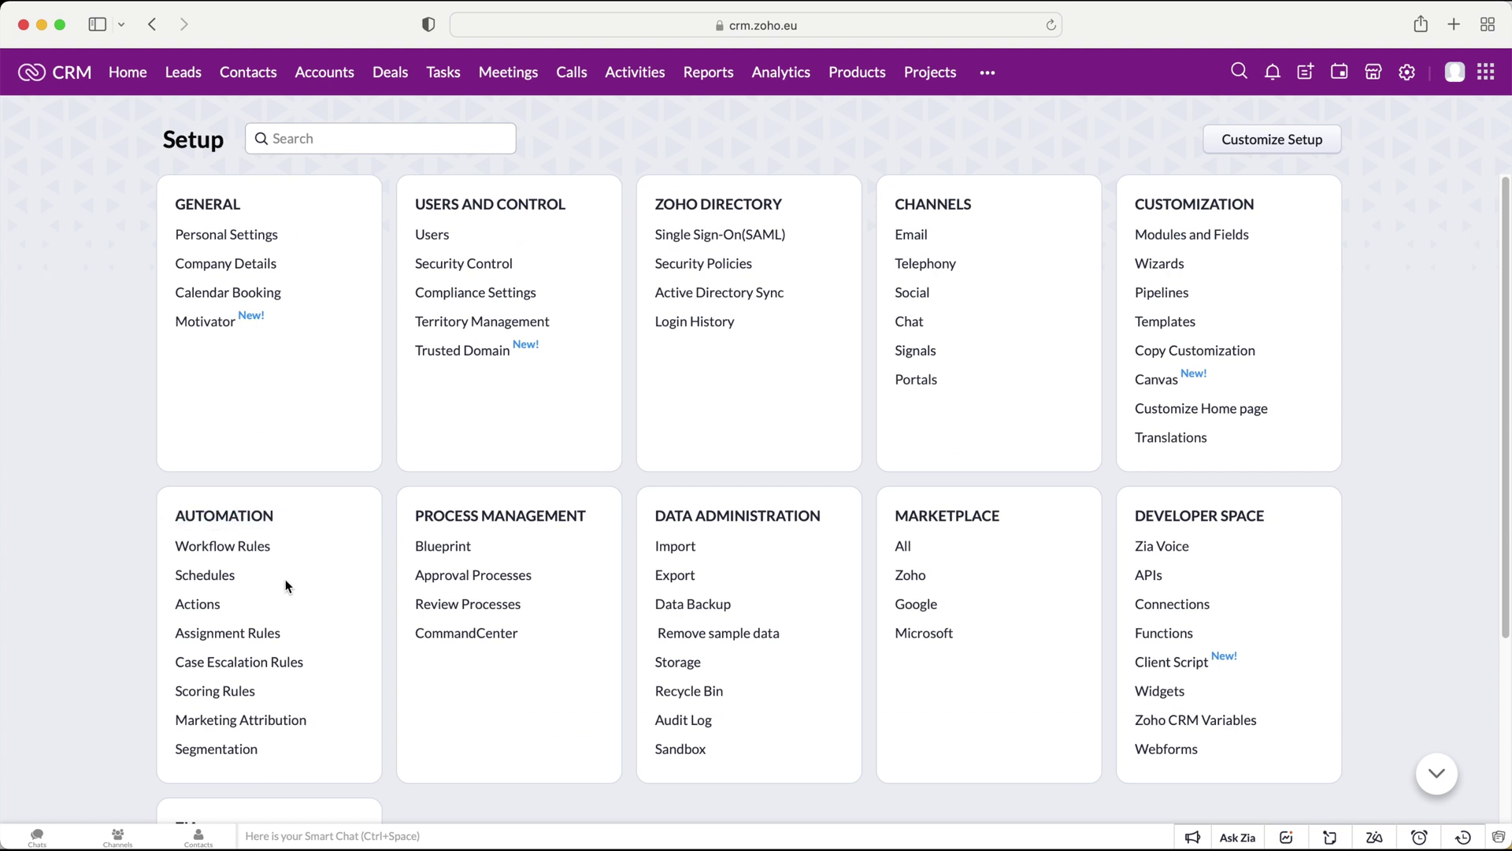
{"action": "left_click", "coordinate": [235, 693]}
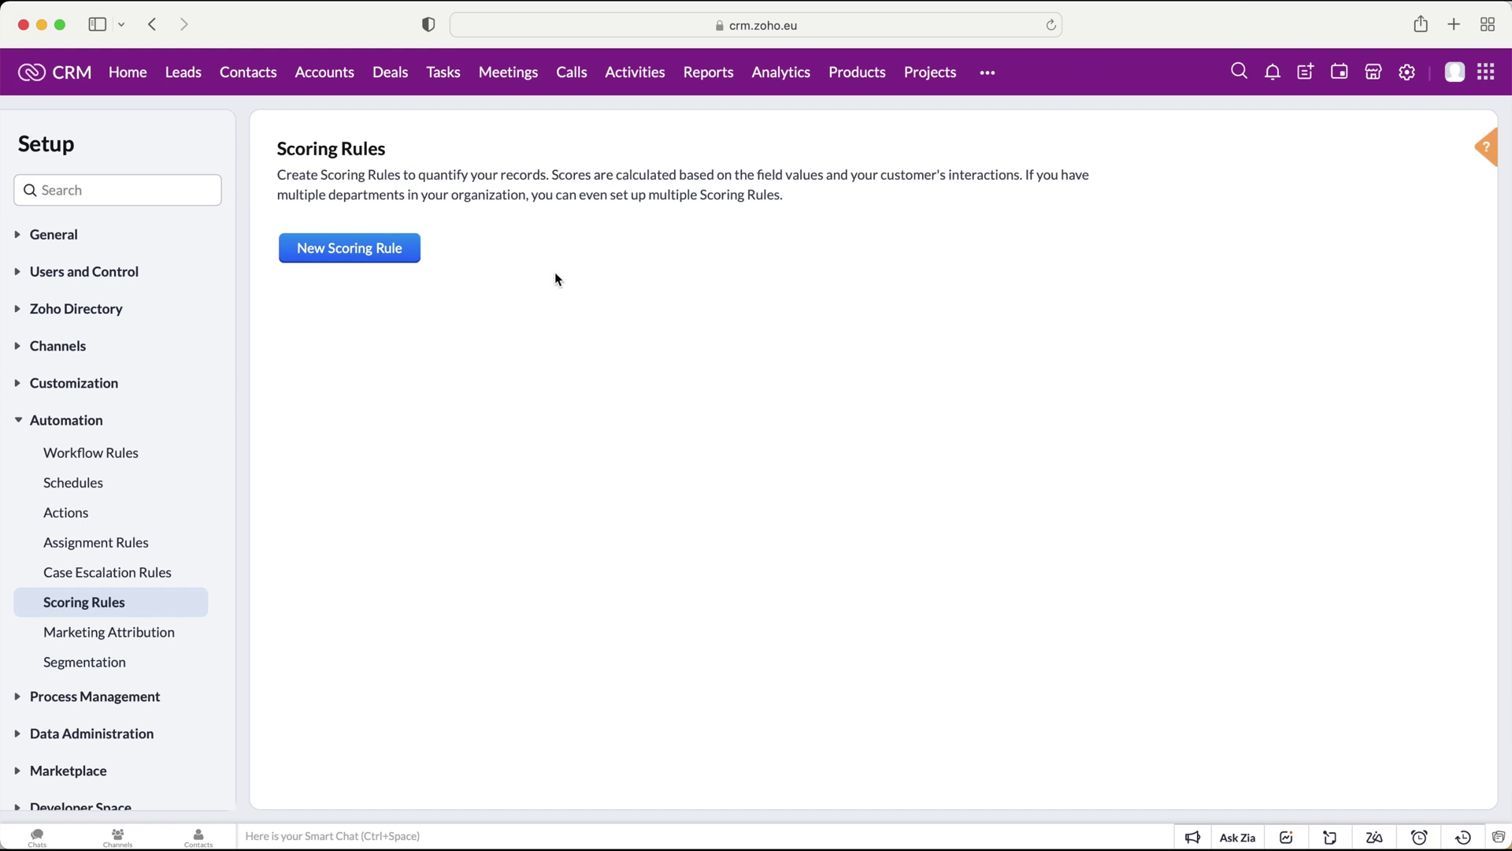
Create a scoring rule named 'Leads Example' for the Leads module across All Layouts, and continue
{"action": "left_click", "coordinate": [385, 255]}
{"action": "left_click", "coordinate": [674, 118]}
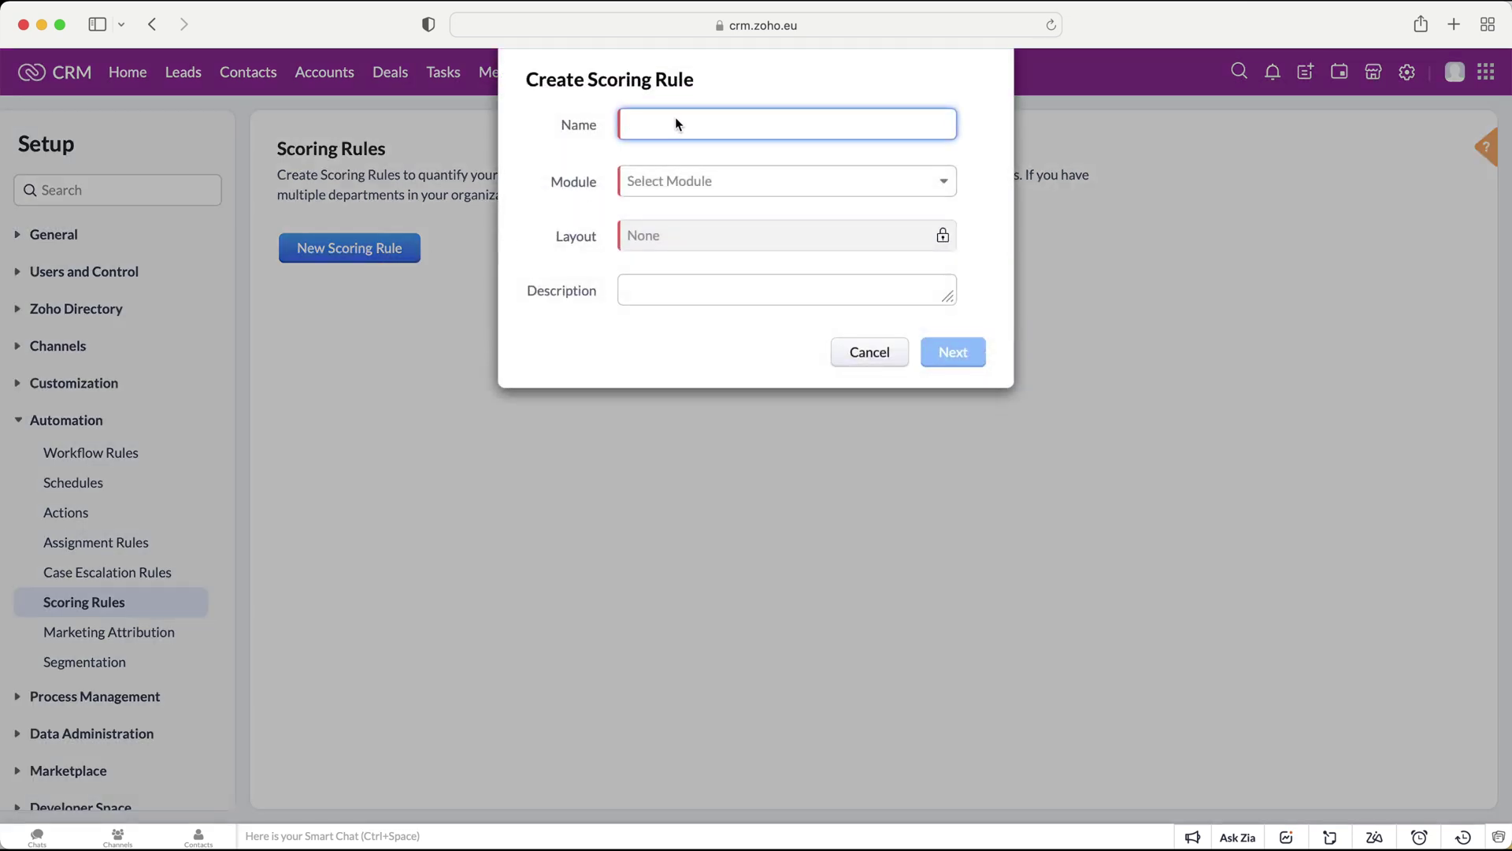
{"action": "type", "text": "Ledas"}
{"action": "key", "text": "super+a"}
{"action": "type", "text": "Lea"}
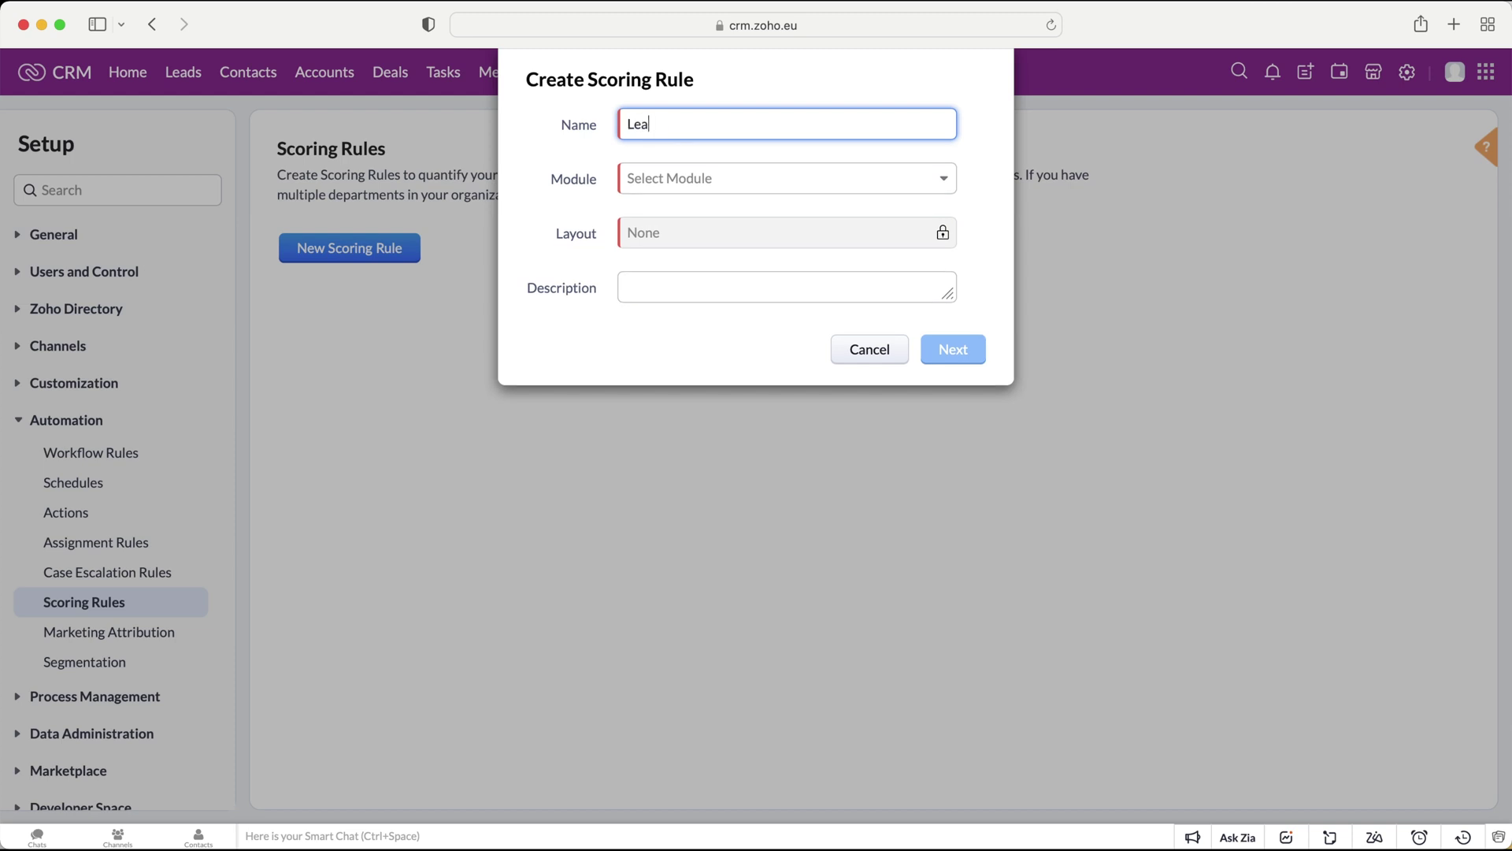
{"action": "type", "text": "ds Example"}
{"action": "left_click", "coordinate": [651, 175]}
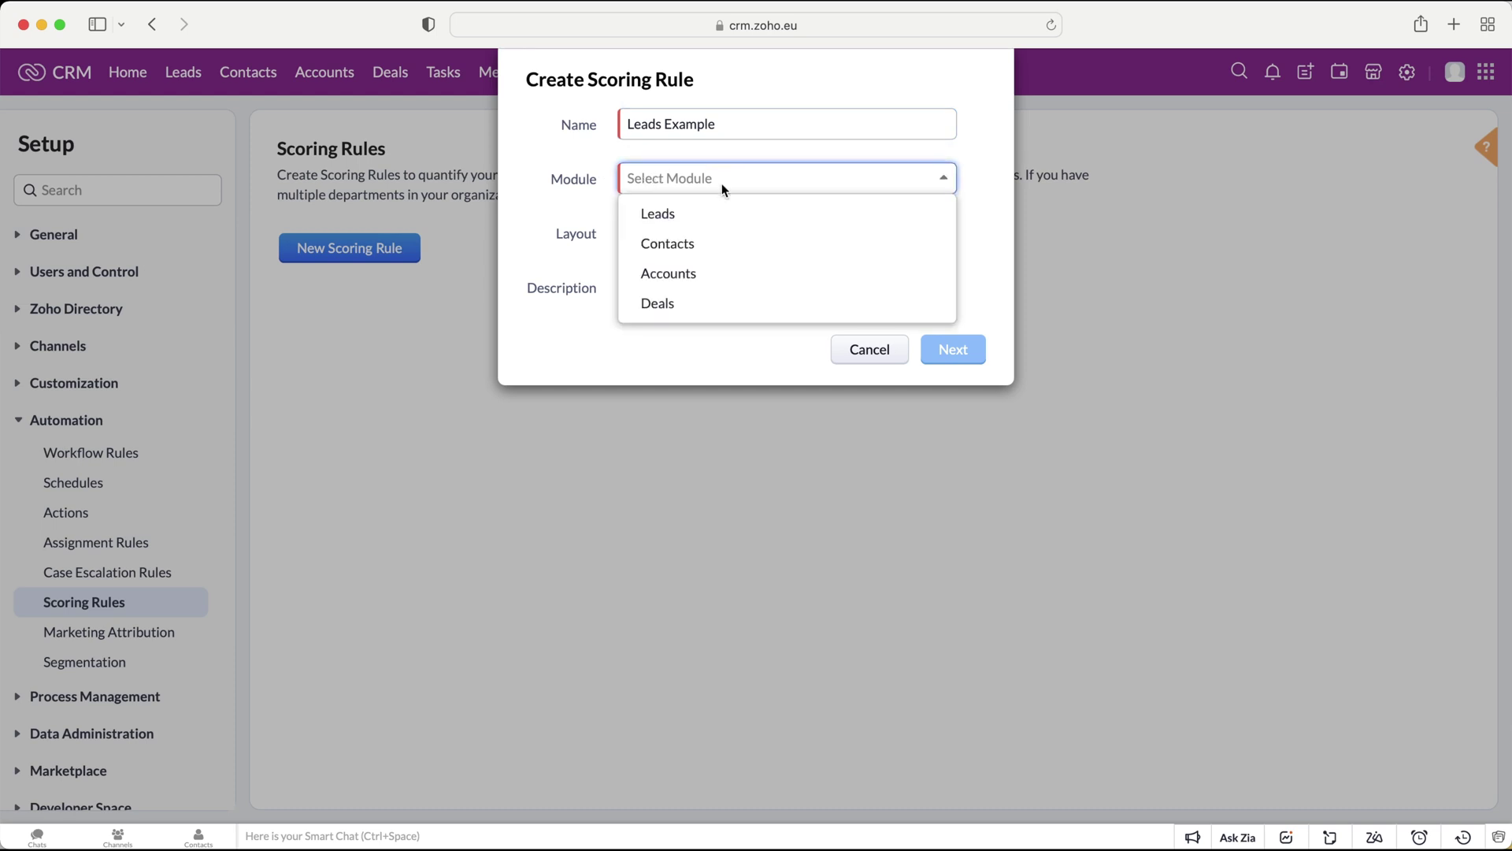
{"action": "left_click", "coordinate": [723, 213]}
{"action": "left_click", "coordinate": [688, 233]}
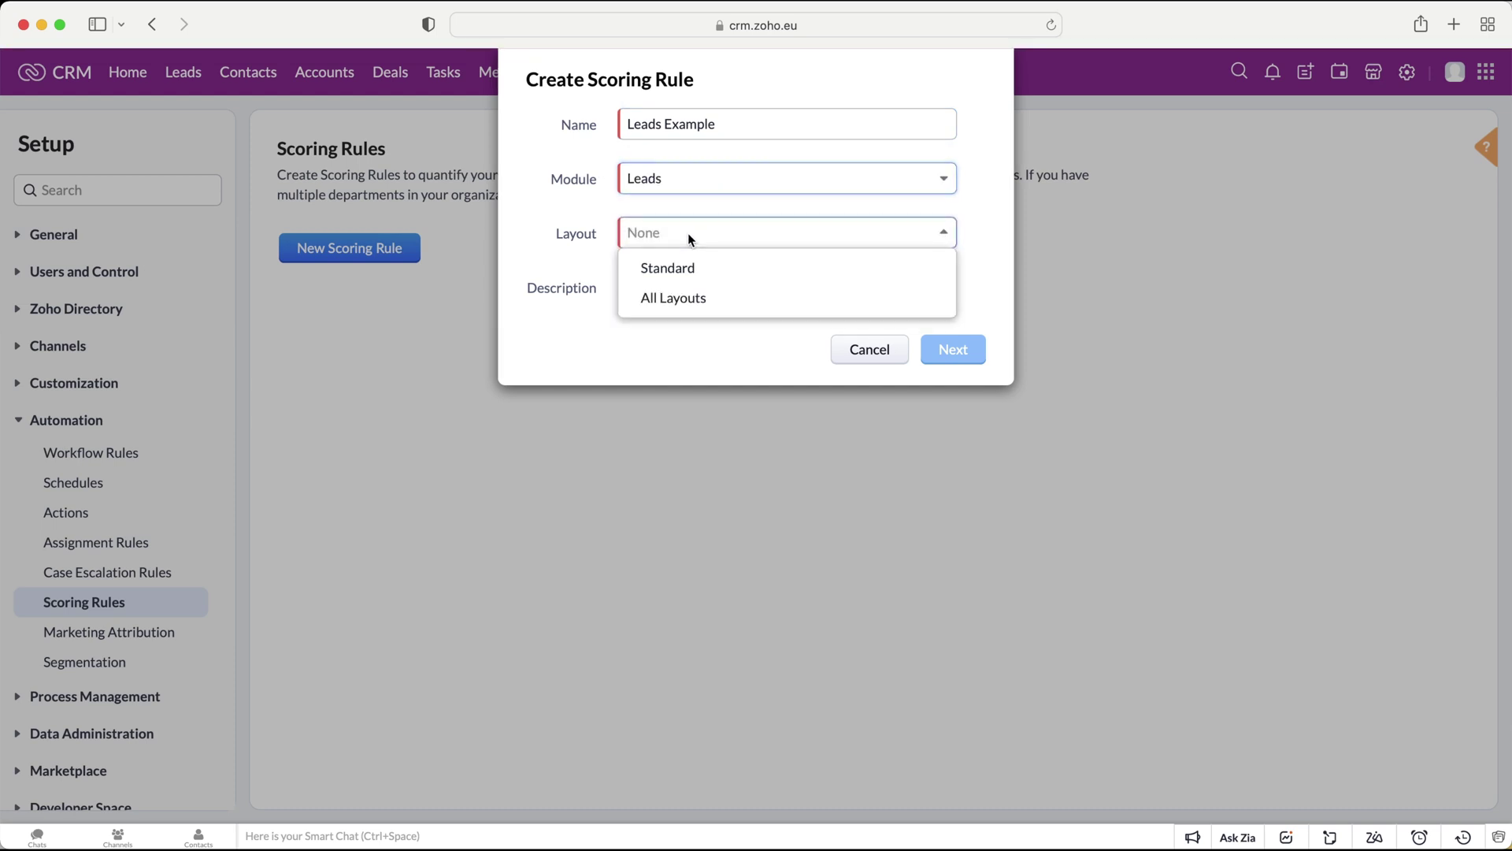
{"action": "left_click", "coordinate": [662, 298]}
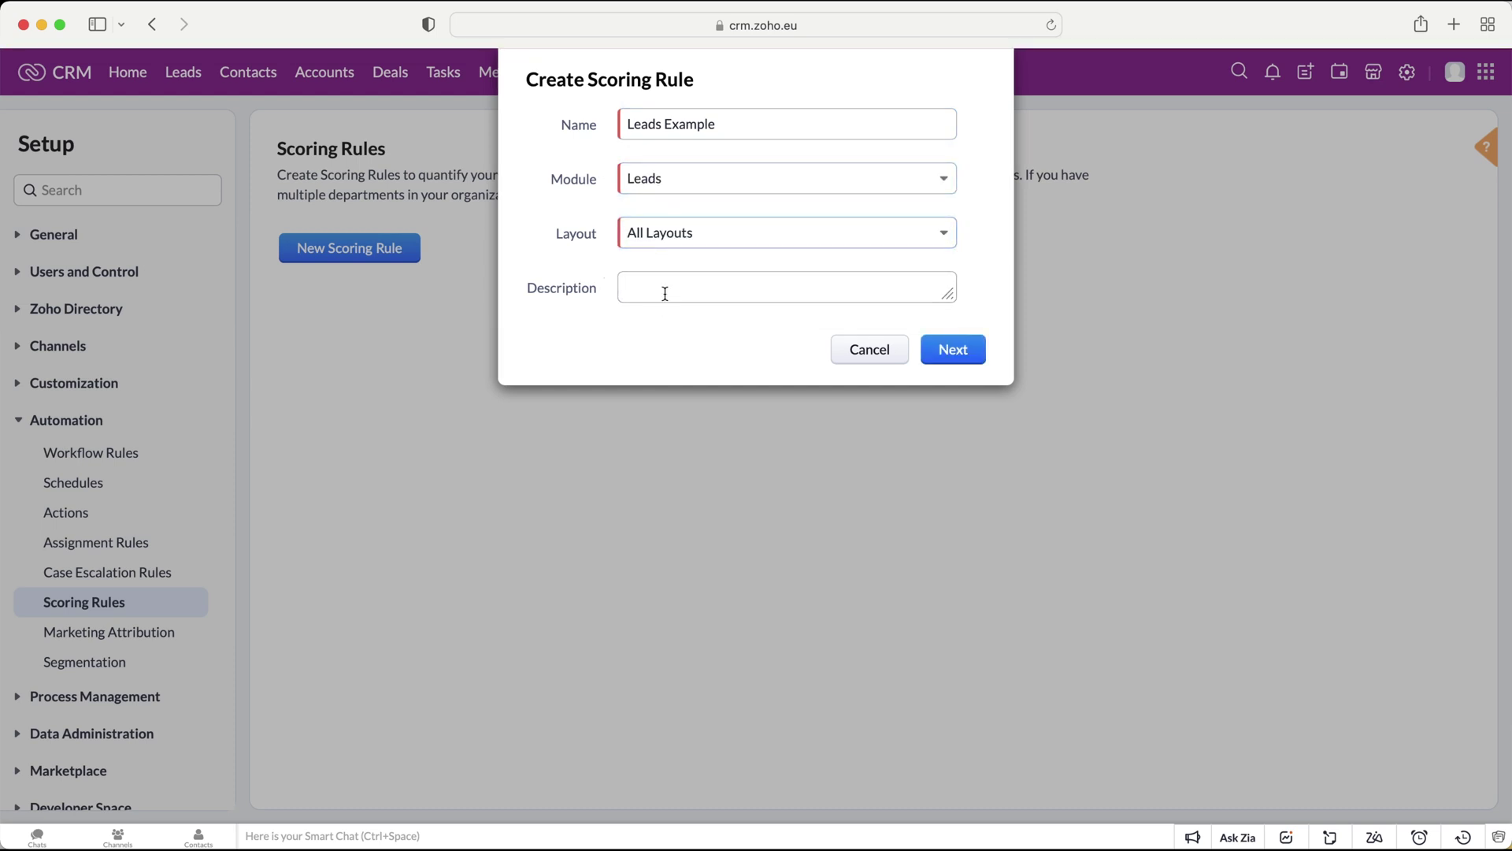
{"action": "left_click", "coordinate": [735, 290]}
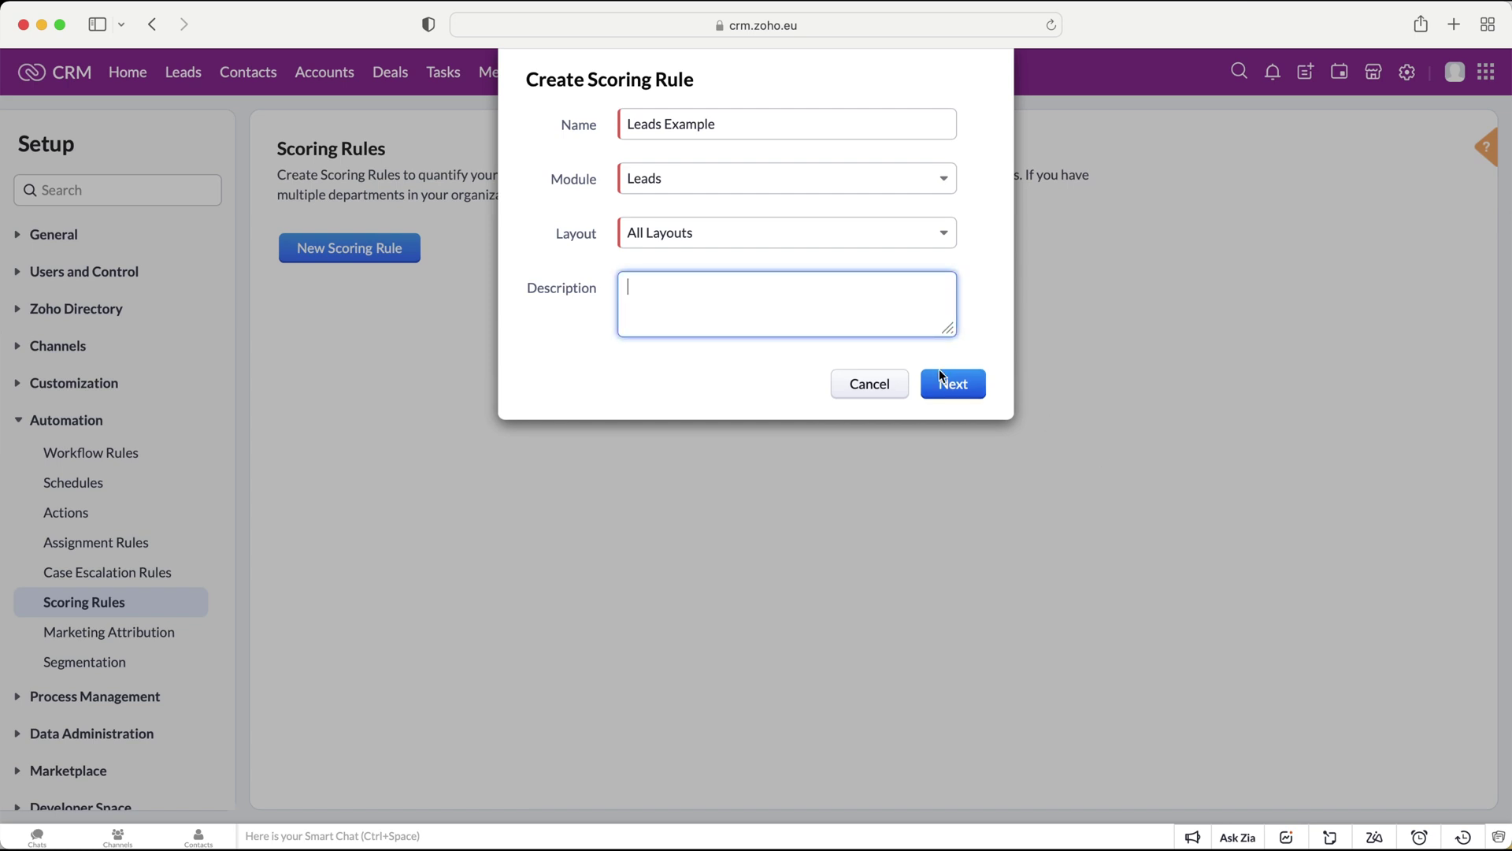
{"action": "left_click", "coordinate": [948, 387]}
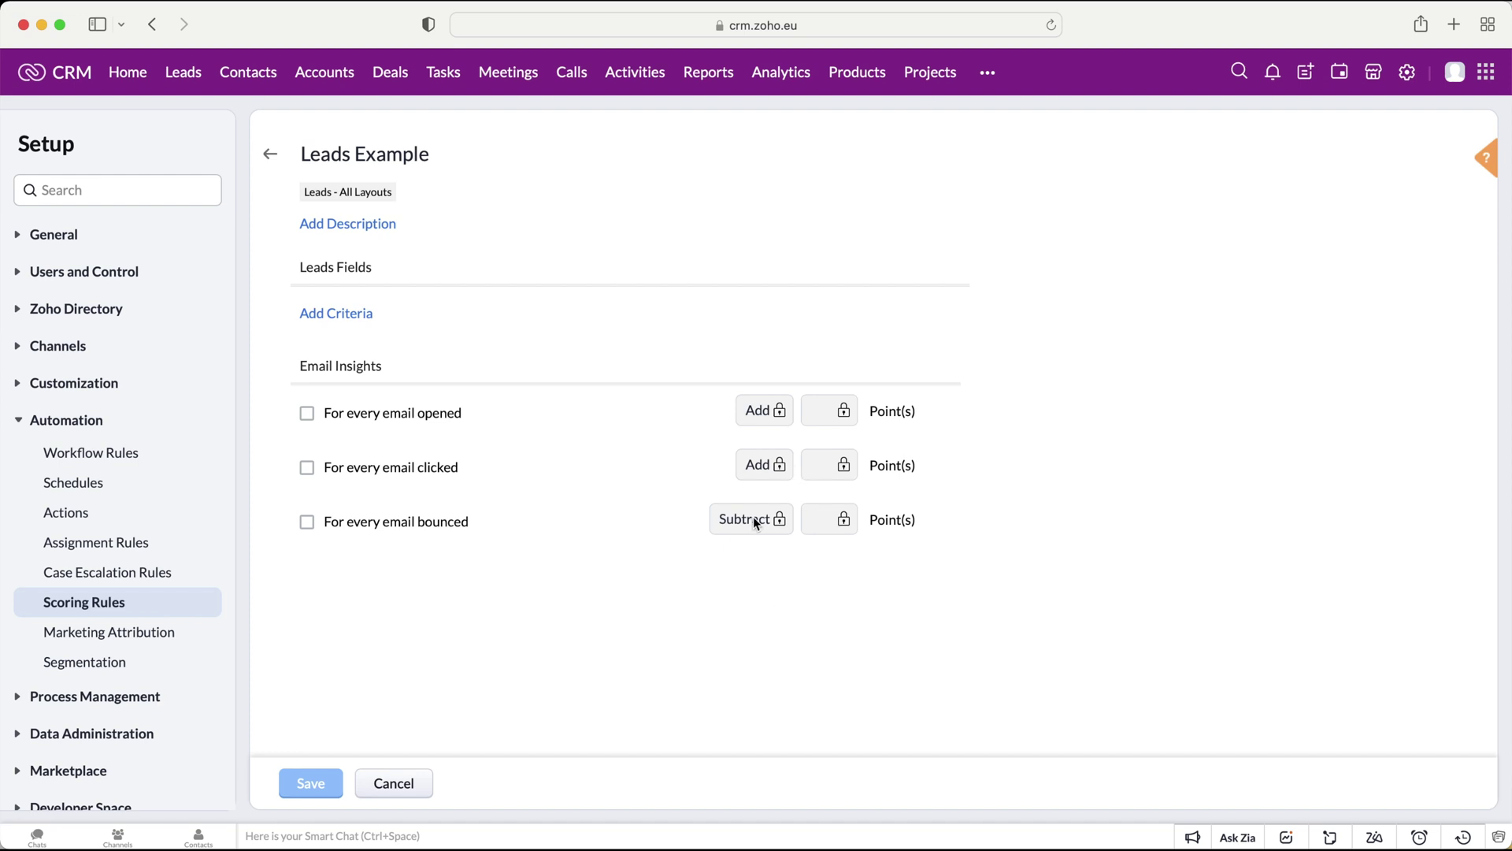
Start adding a criterion under Leads Fields to bring up Choose Criteria
{"action": "triple_click", "coordinate": [335, 260]}
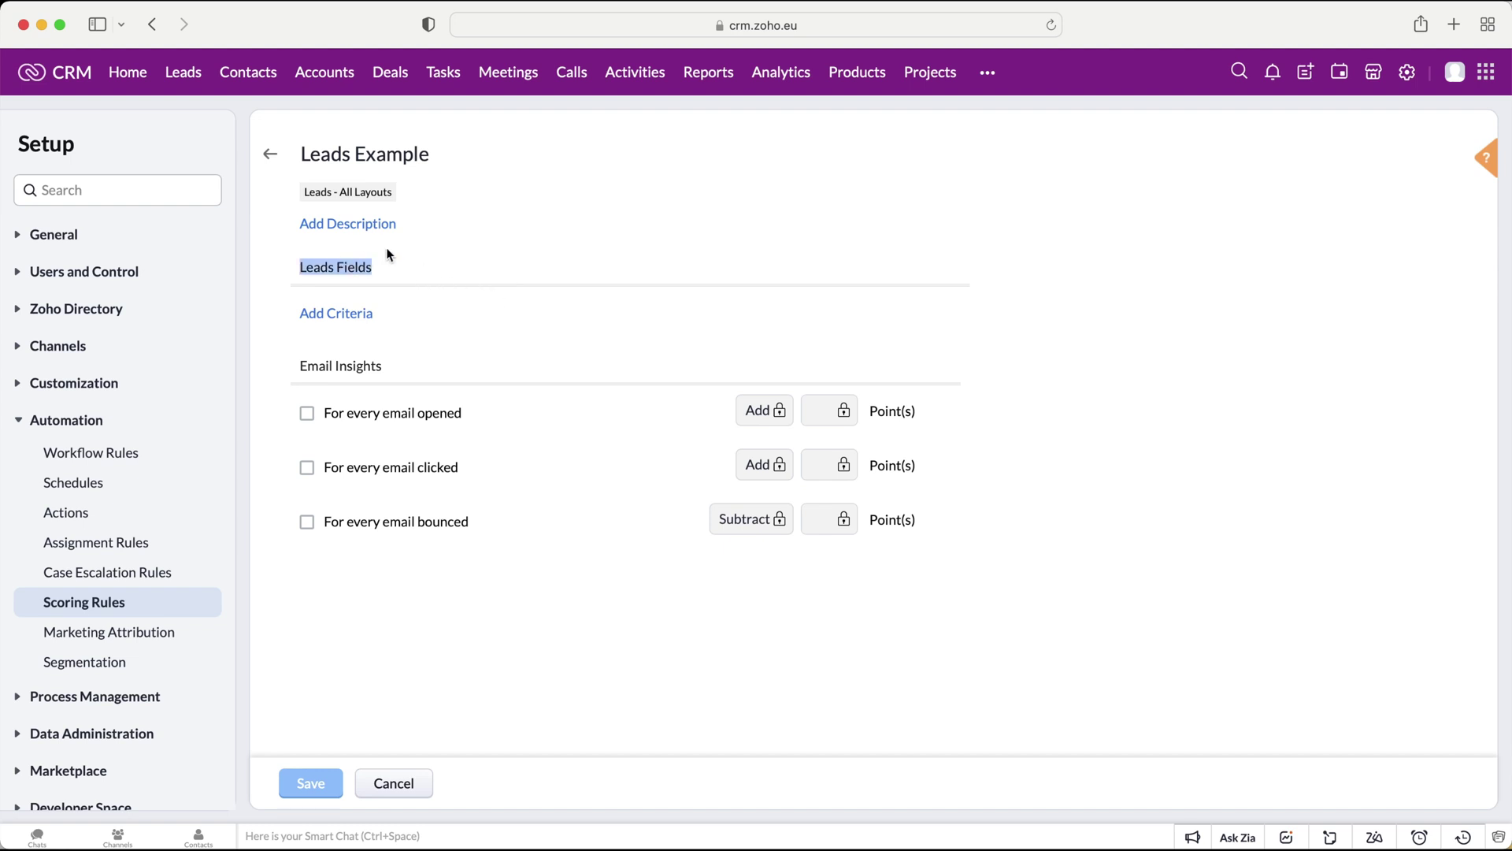
{"action": "left_click", "coordinate": [394, 271]}
{"action": "left_click", "coordinate": [346, 314]}
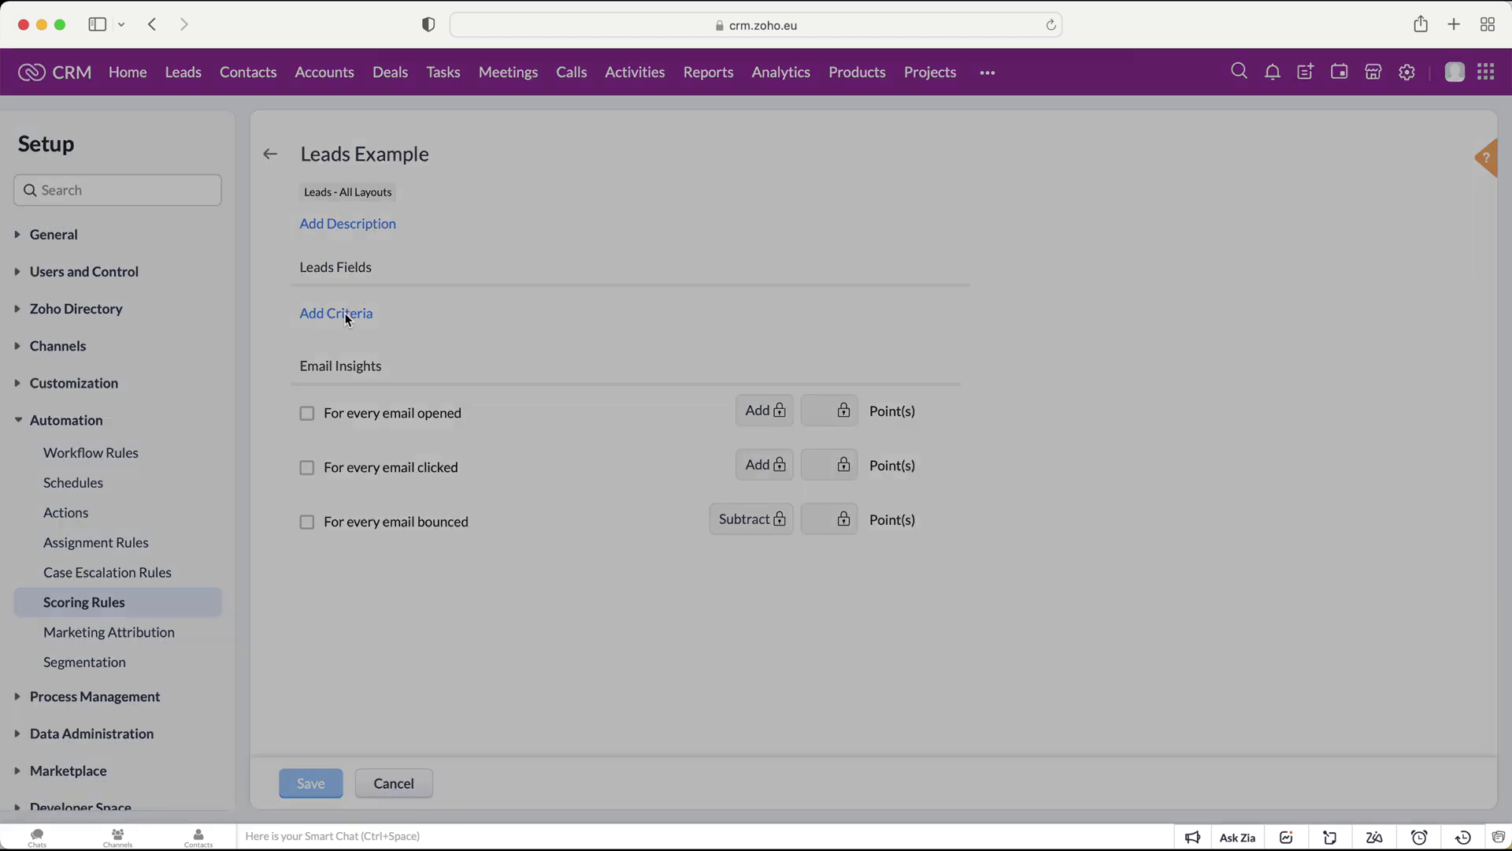
Add the criterion City is London, adding 10 points
{"action": "left_click", "coordinate": [502, 139]}
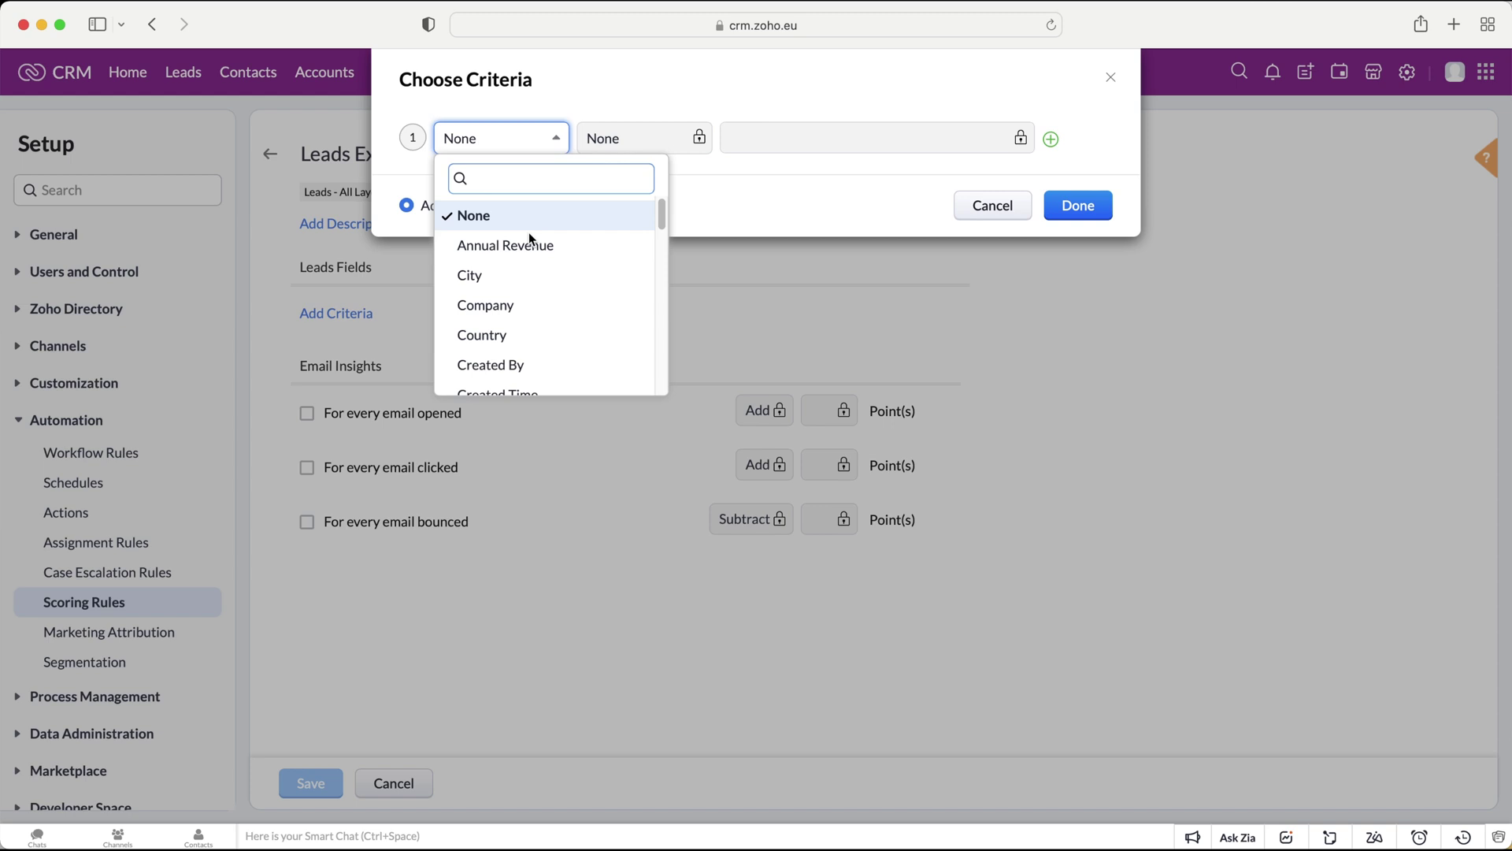
{"action": "left_click", "coordinate": [512, 275]}
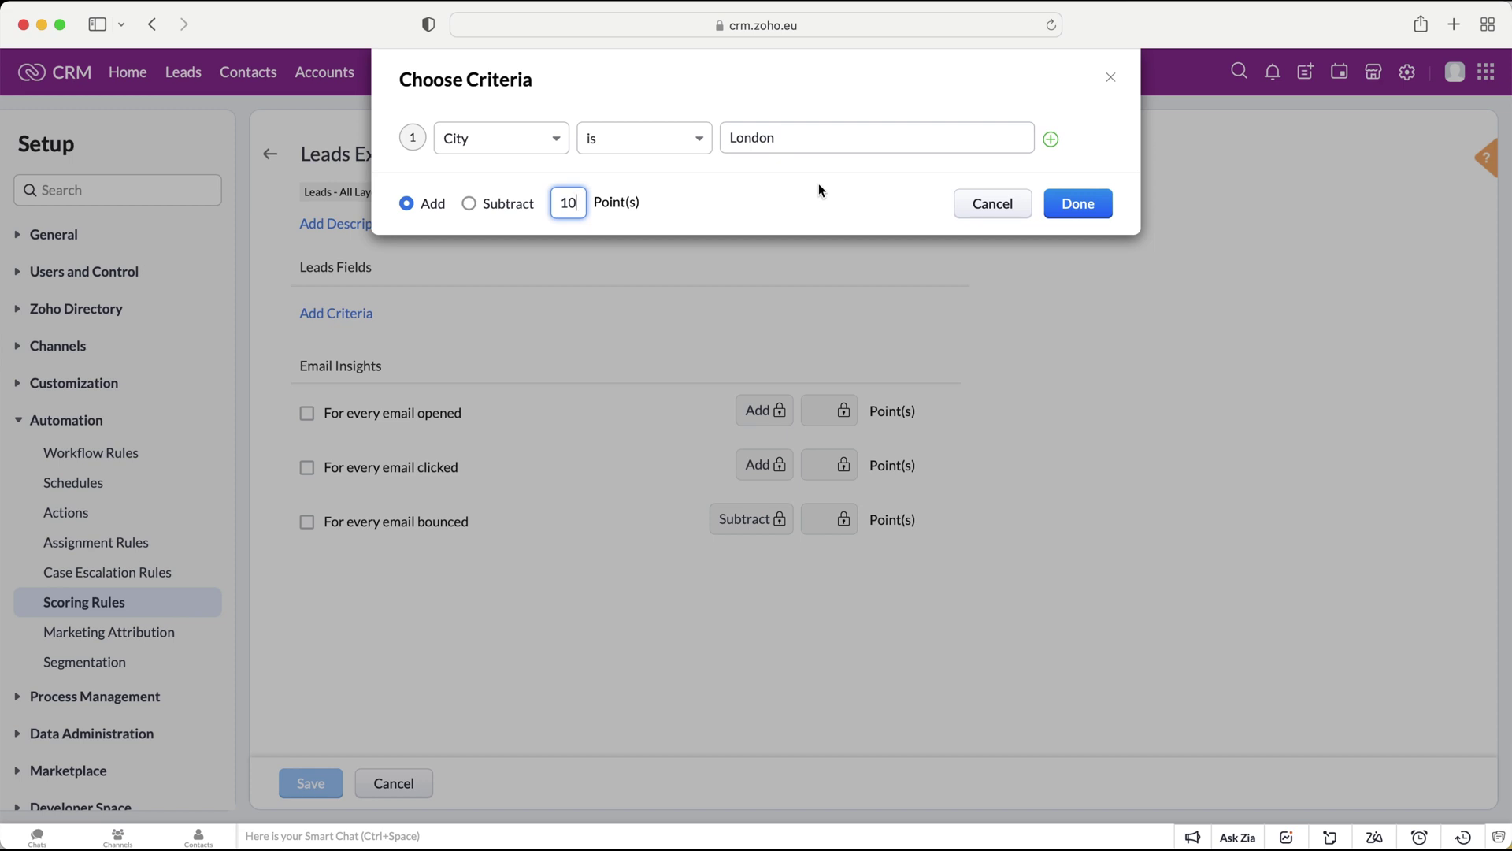
{"action": "left_click", "coordinate": [1086, 203]}
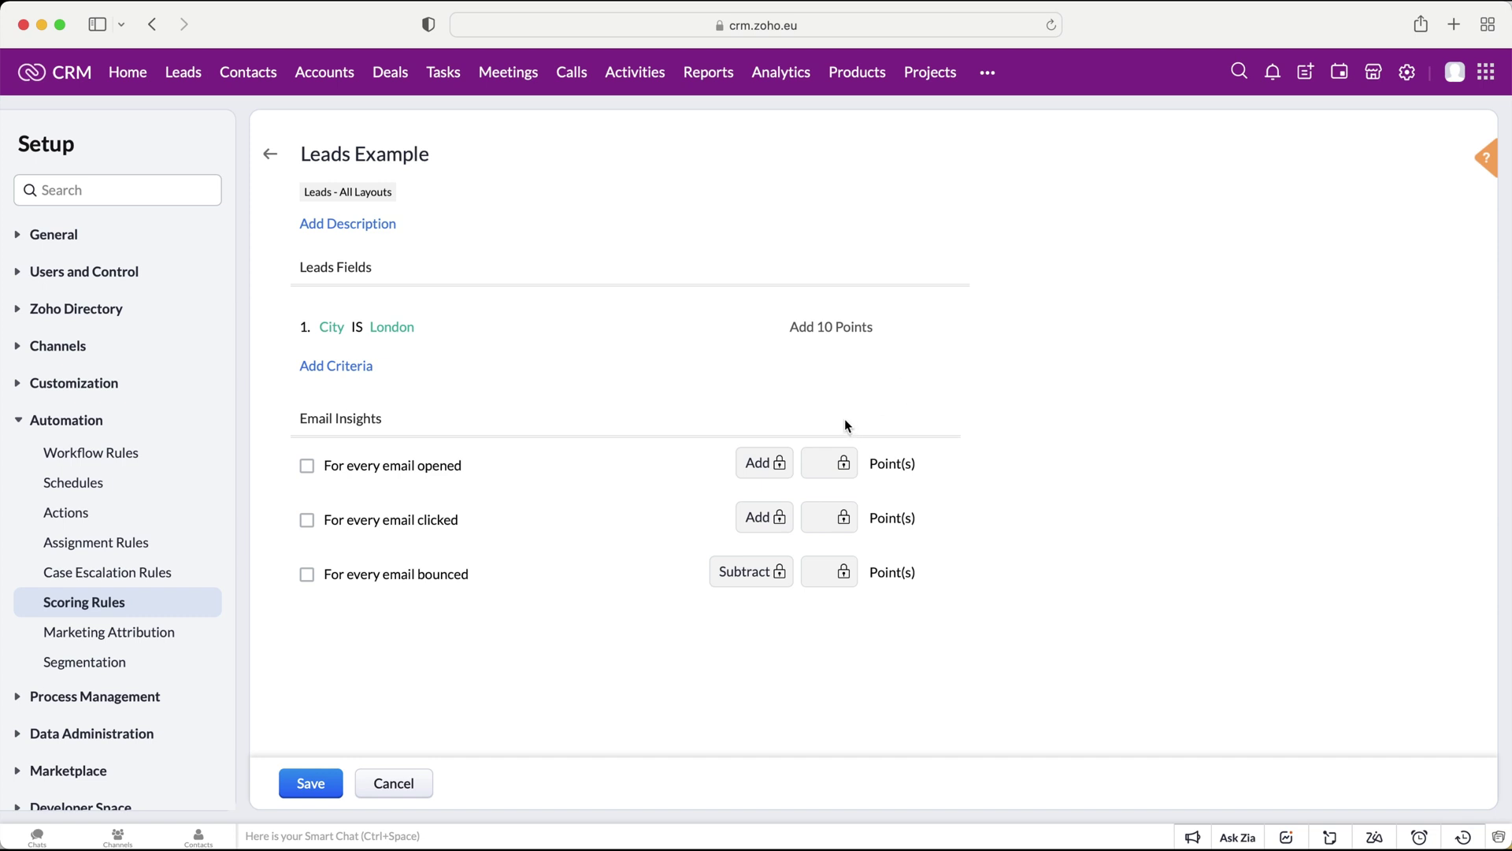
Start a second criterion using the Lead Source field with the 'is' operator
{"action": "left_click", "coordinate": [348, 367]}
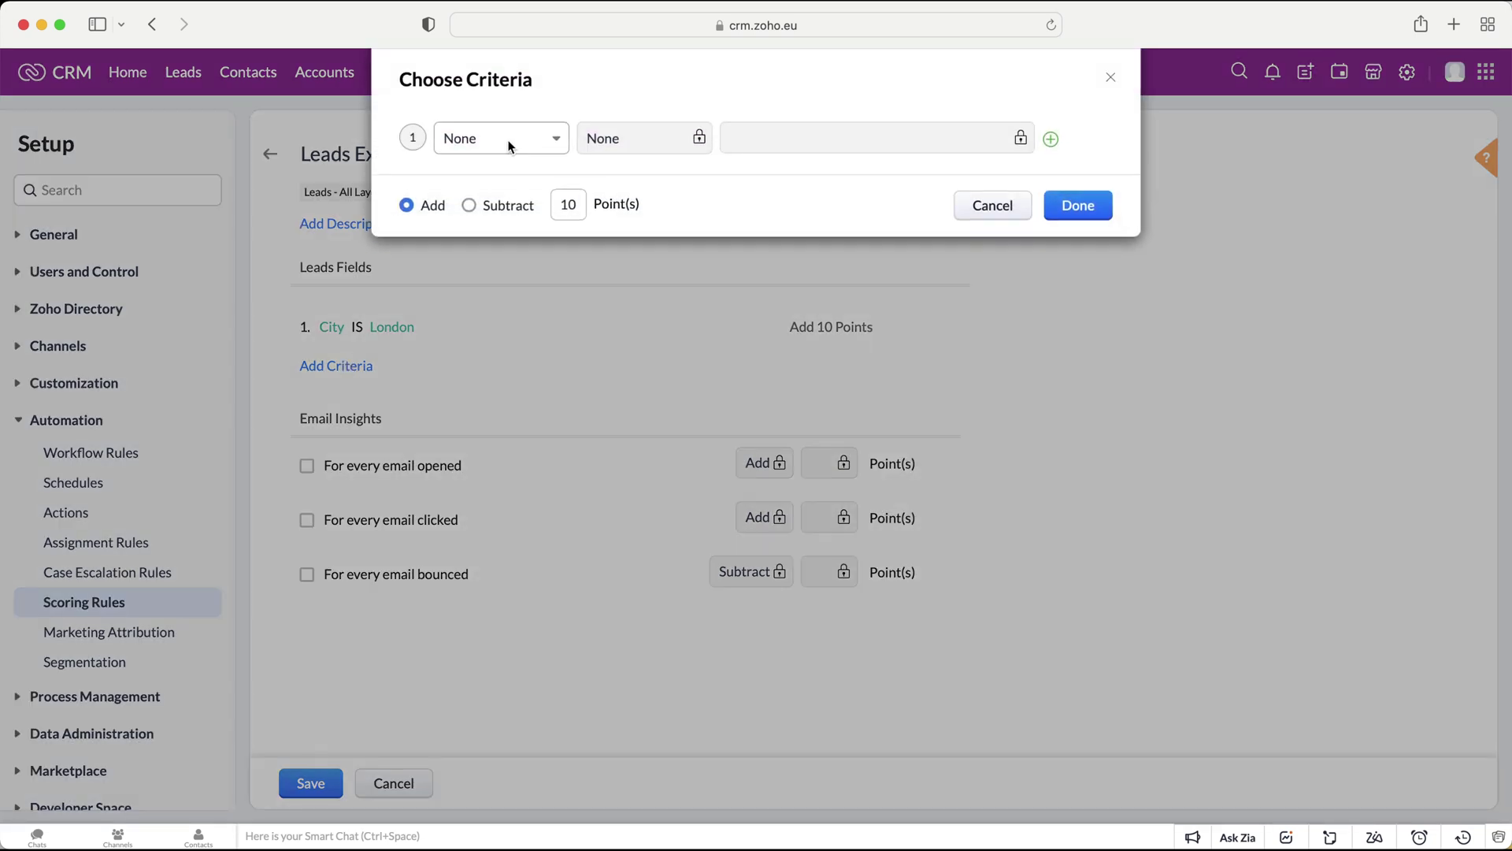
{"action": "left_click", "coordinate": [503, 137]}
{"action": "type", "text": "lead s"}
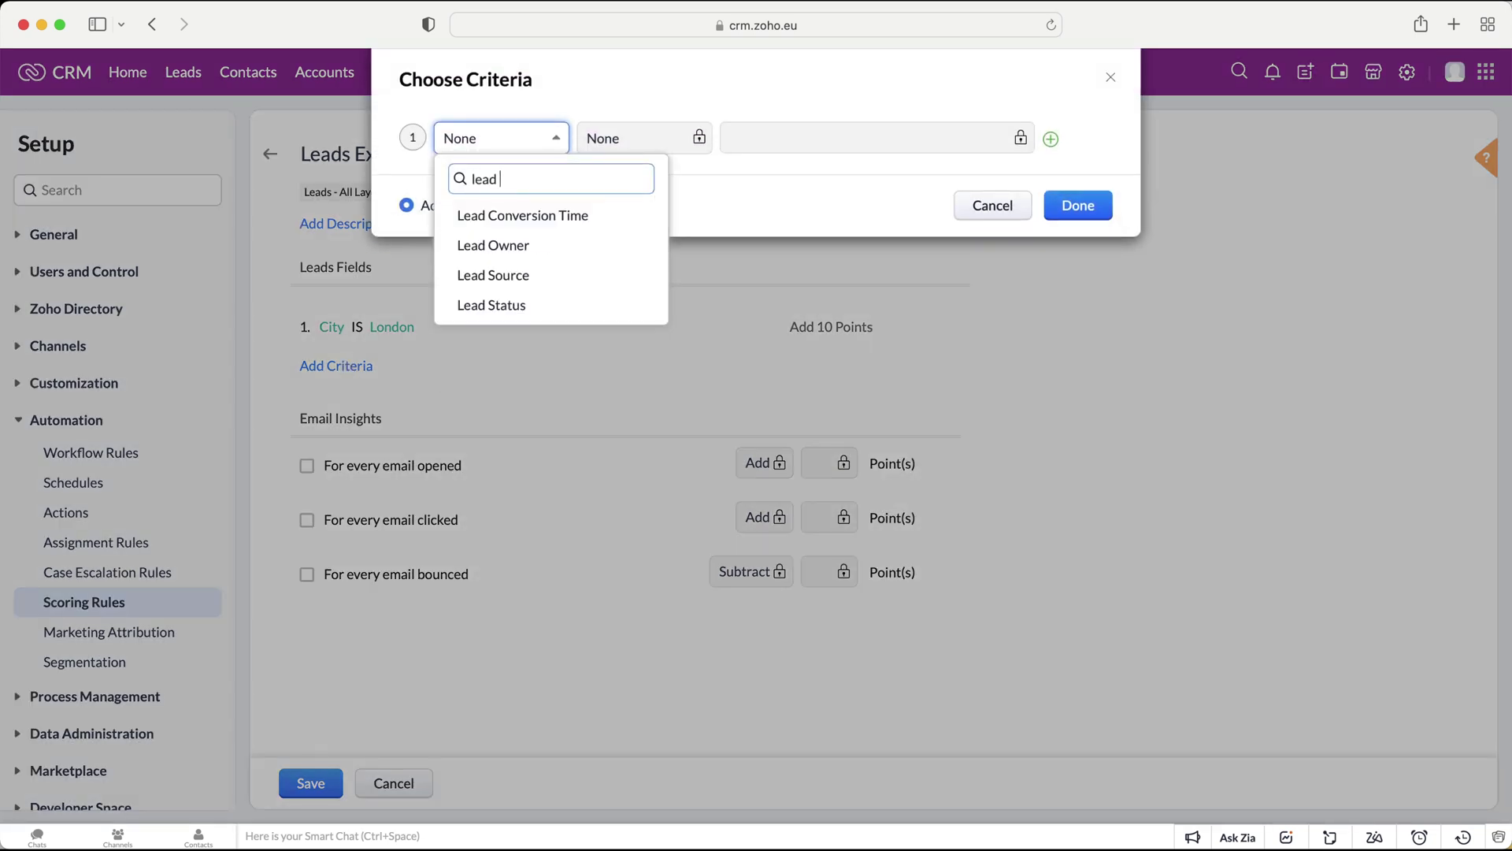
{"action": "left_click", "coordinate": [505, 228]}
{"action": "left_click", "coordinate": [626, 153]}
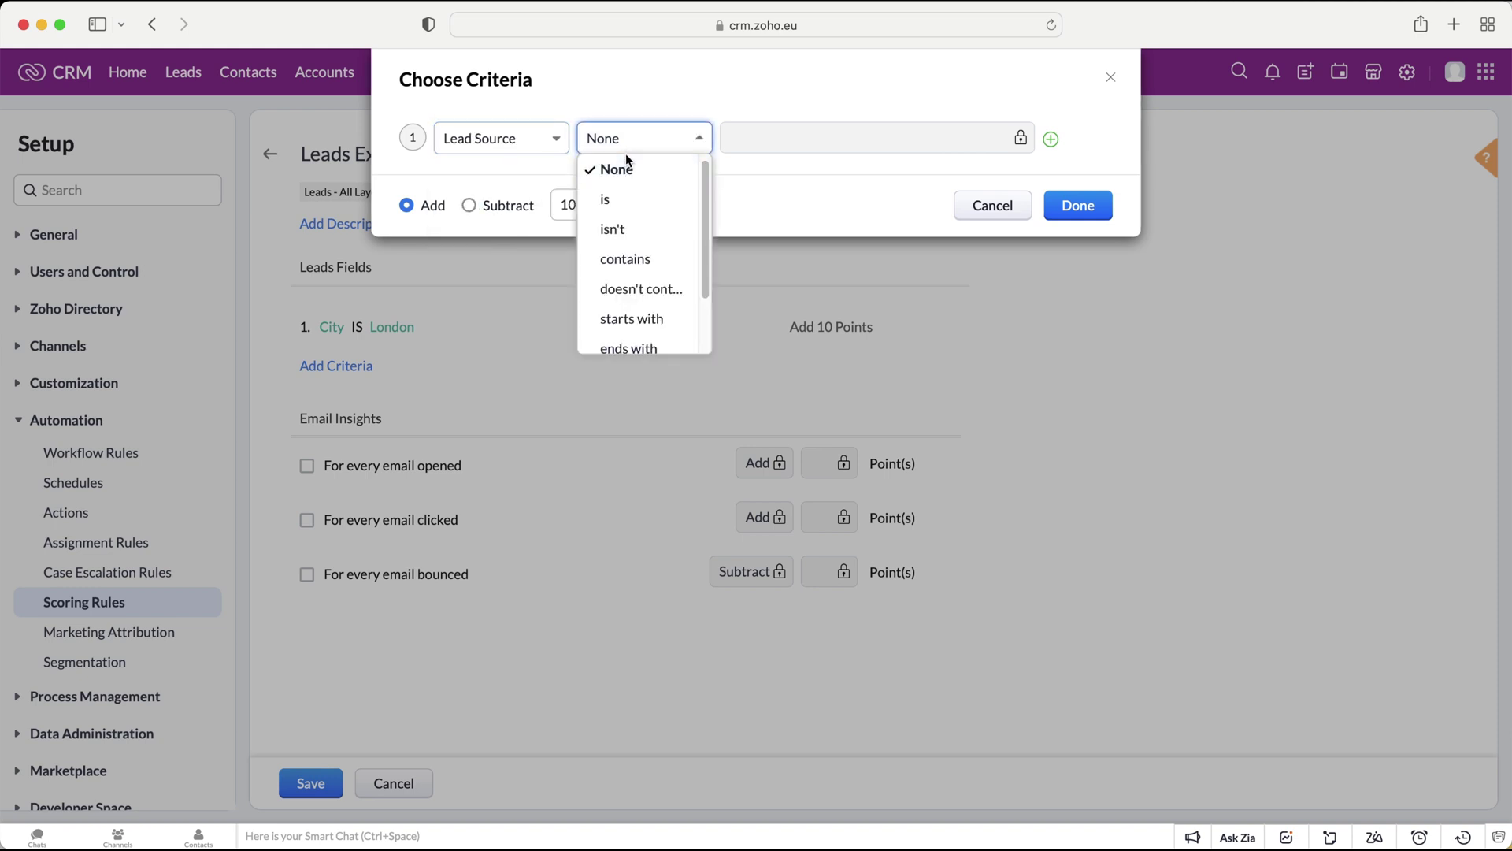
{"action": "left_click", "coordinate": [621, 199]}
Pick External Referral as the value, keep Add 10 points, and confirm the criterion
{"action": "left_click", "coordinate": [771, 144]}
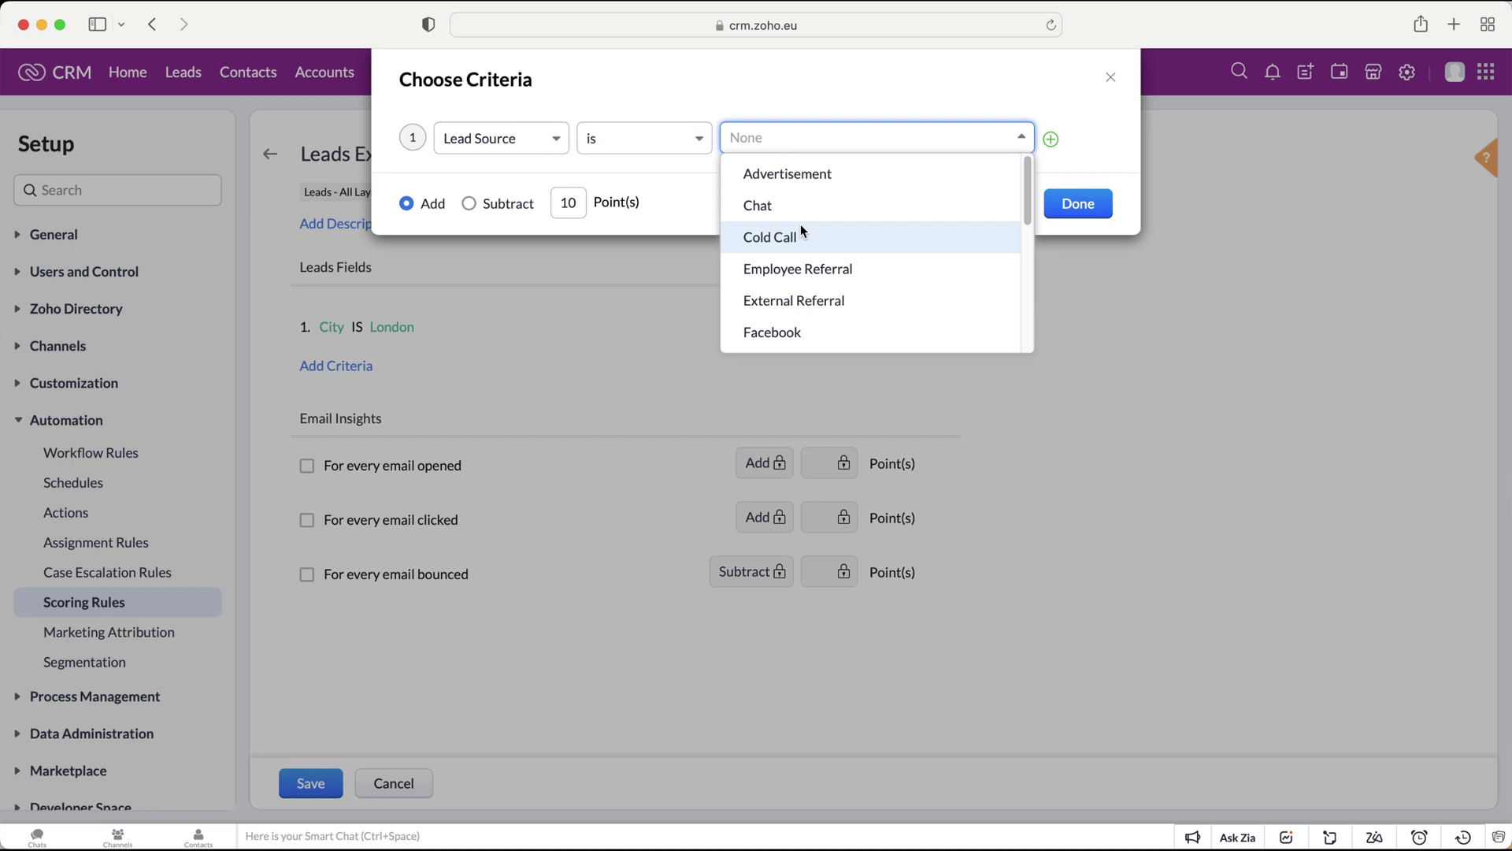
{"action": "scroll", "coordinate": [812, 260], "scroll_direction": "down", "scroll_amount": 1}
{"action": "left_click", "coordinate": [815, 267]}
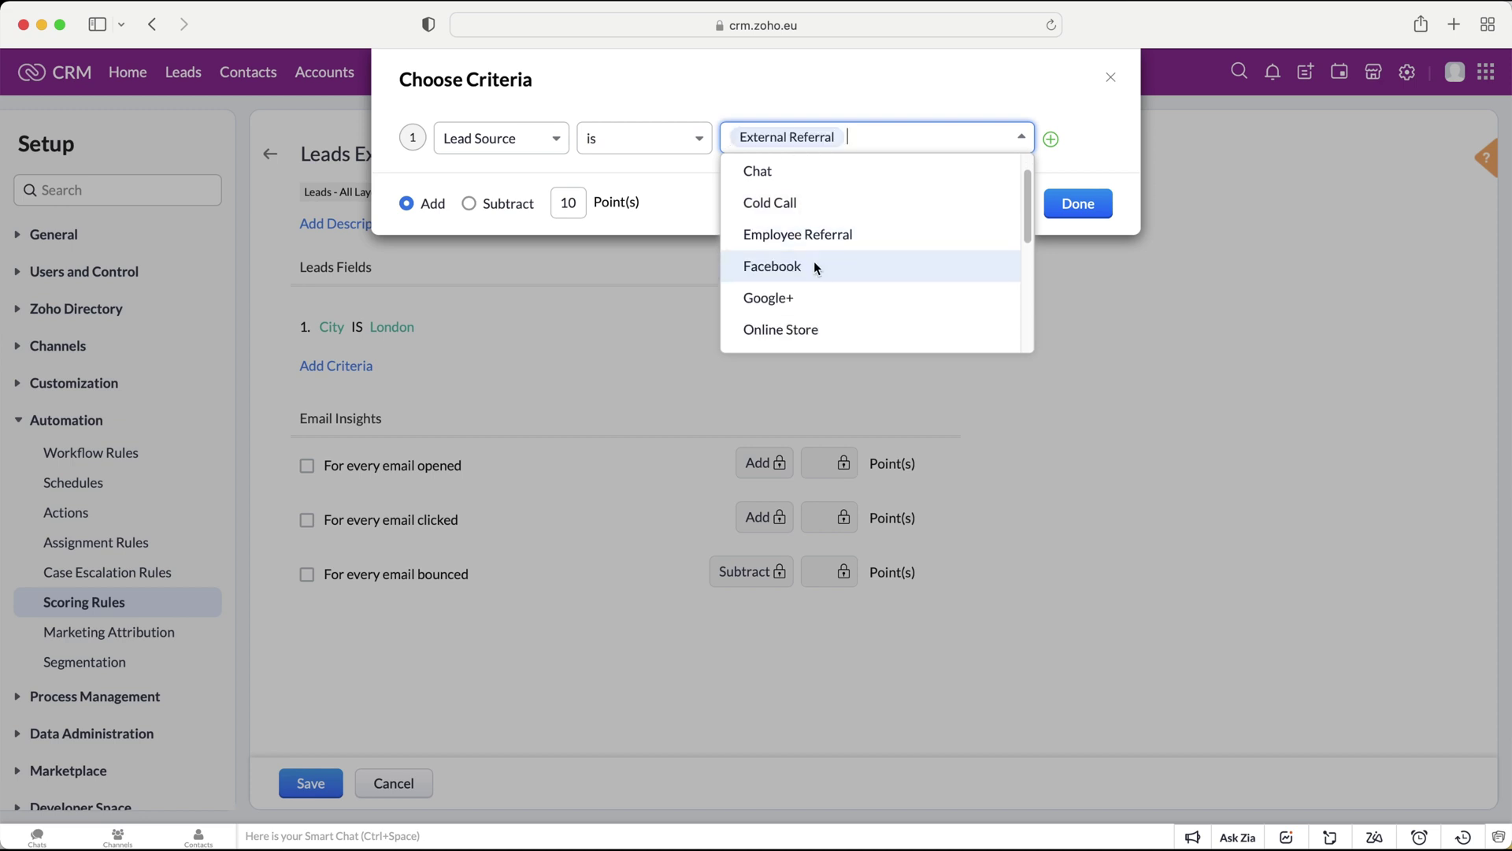
{"action": "left_click", "coordinate": [834, 81]}
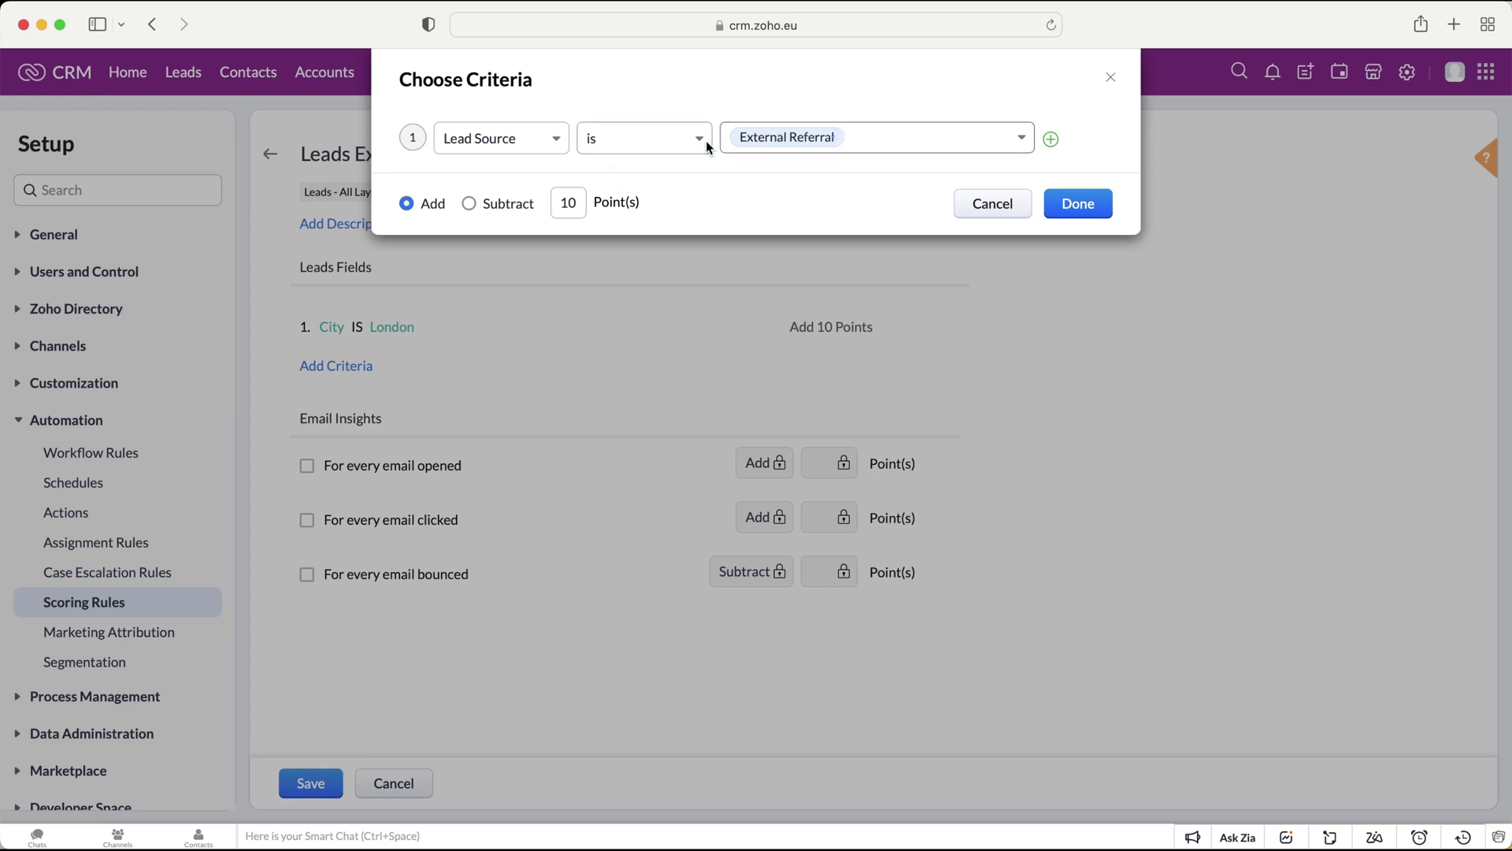
{"action": "double_click", "coordinate": [564, 203]}
{"action": "left_click", "coordinate": [897, 192]}
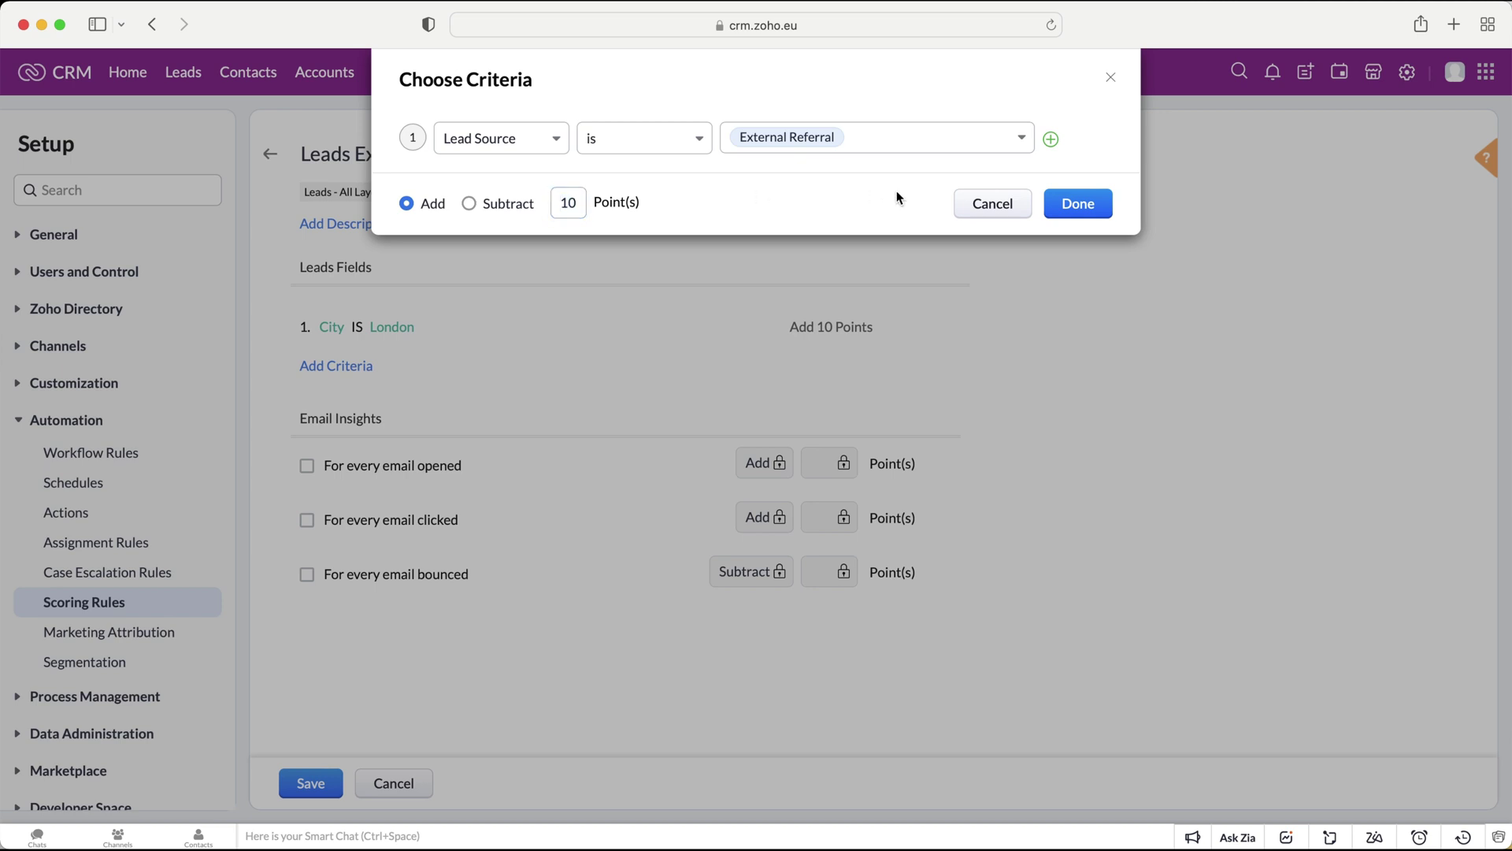
{"action": "left_click", "coordinate": [1090, 208]}
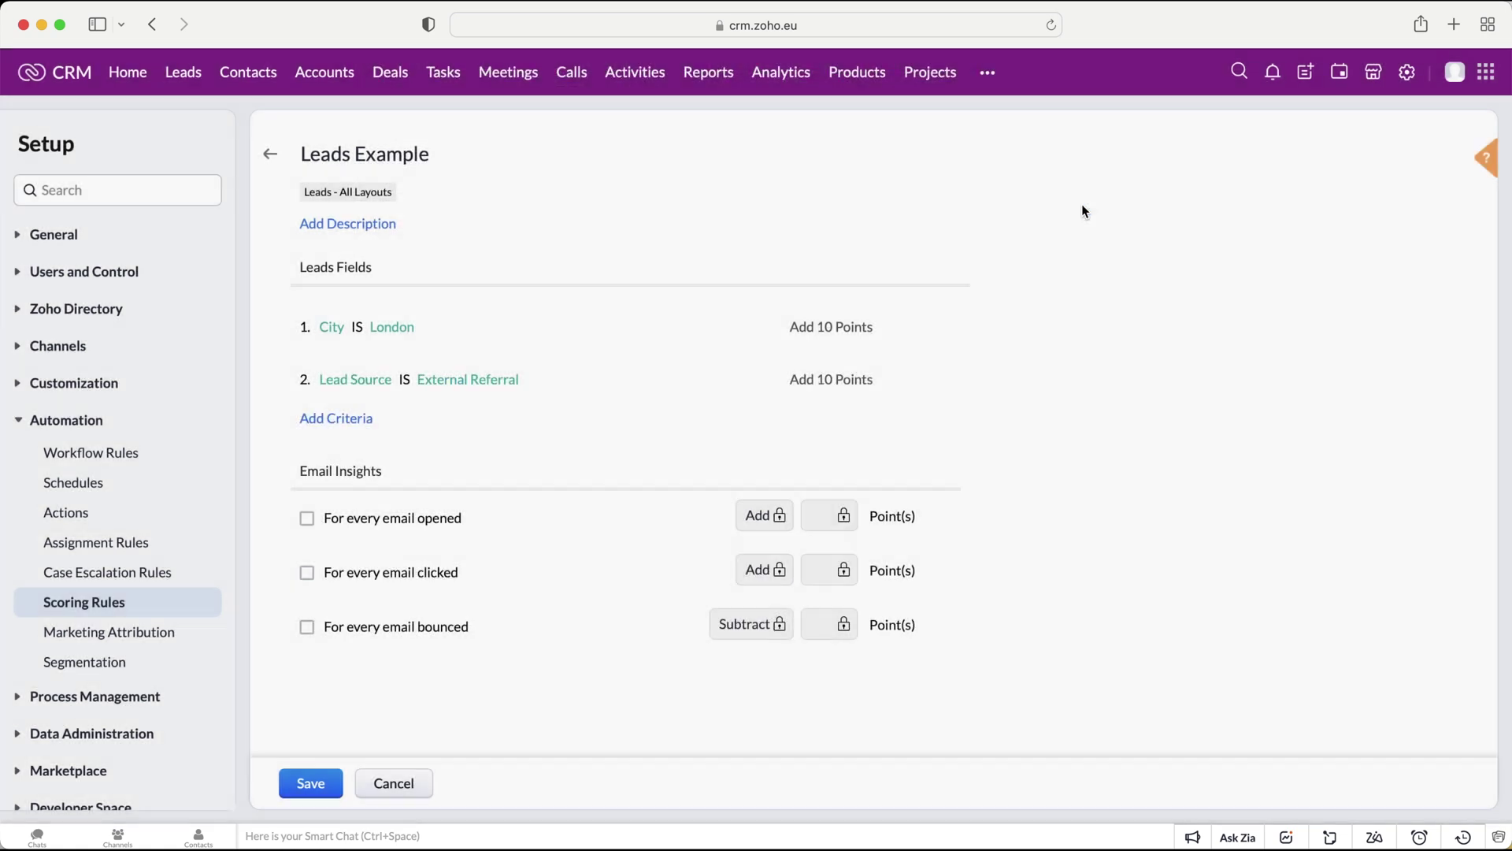
Start a third criterion using Lead Source with the 'is' operator
{"action": "left_click", "coordinate": [324, 419]}
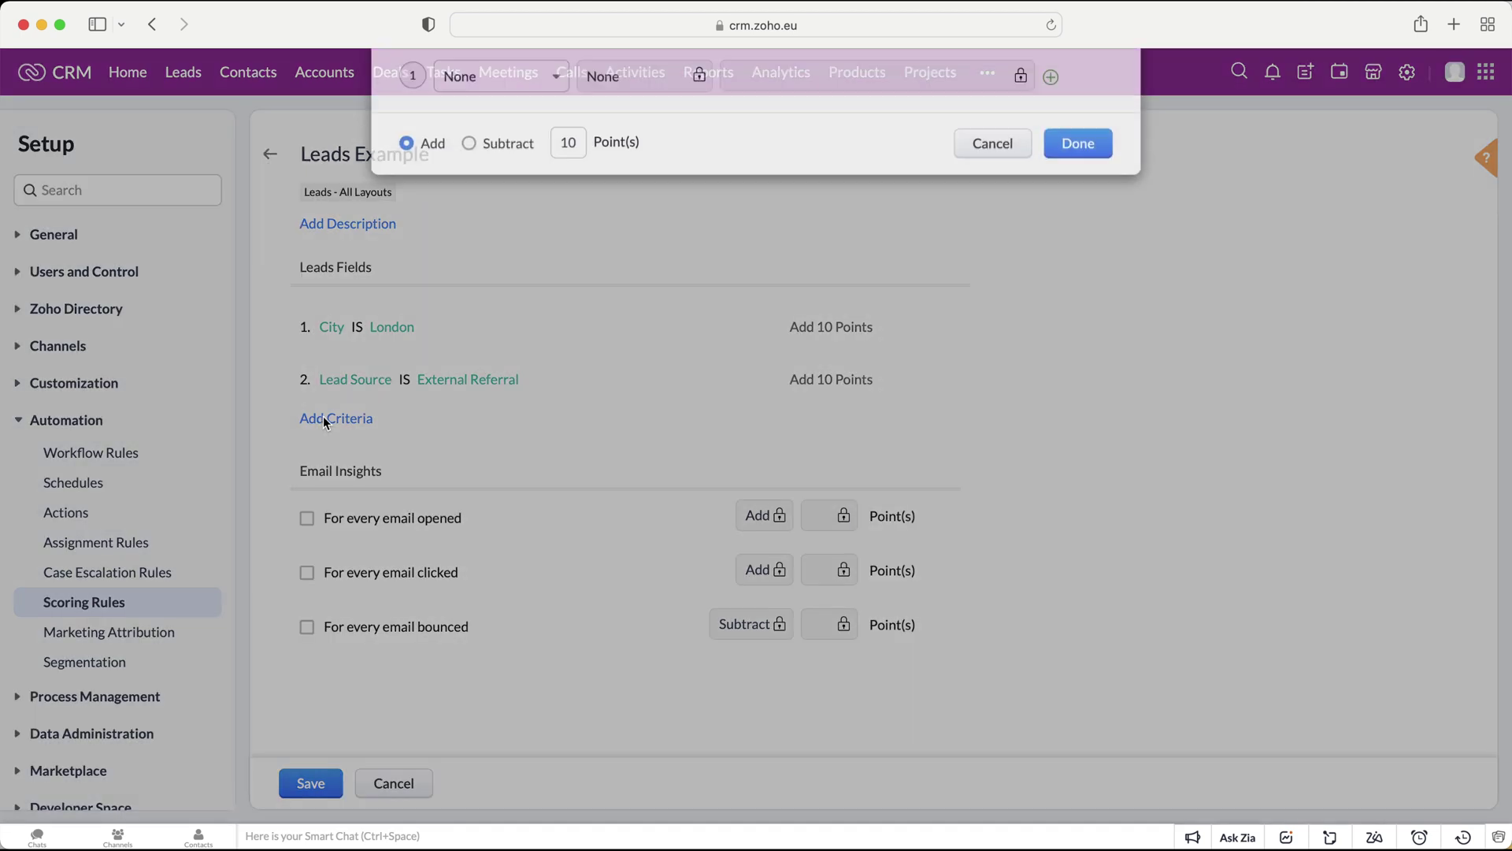
{"action": "left_click", "coordinate": [483, 139]}
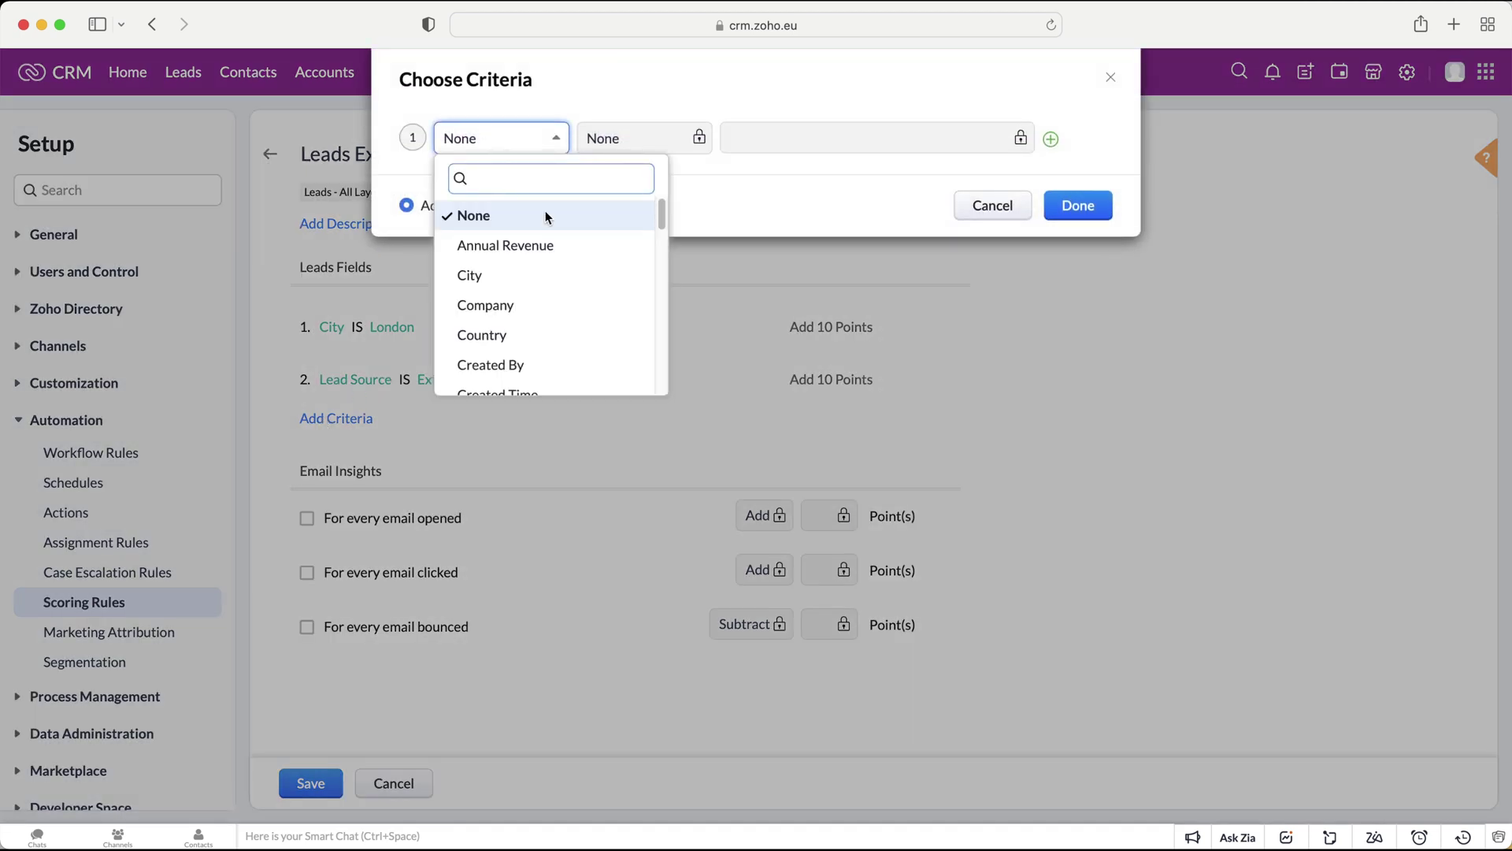
{"action": "scroll", "coordinate": [552, 231], "scroll_direction": "down", "scroll_amount": 5}
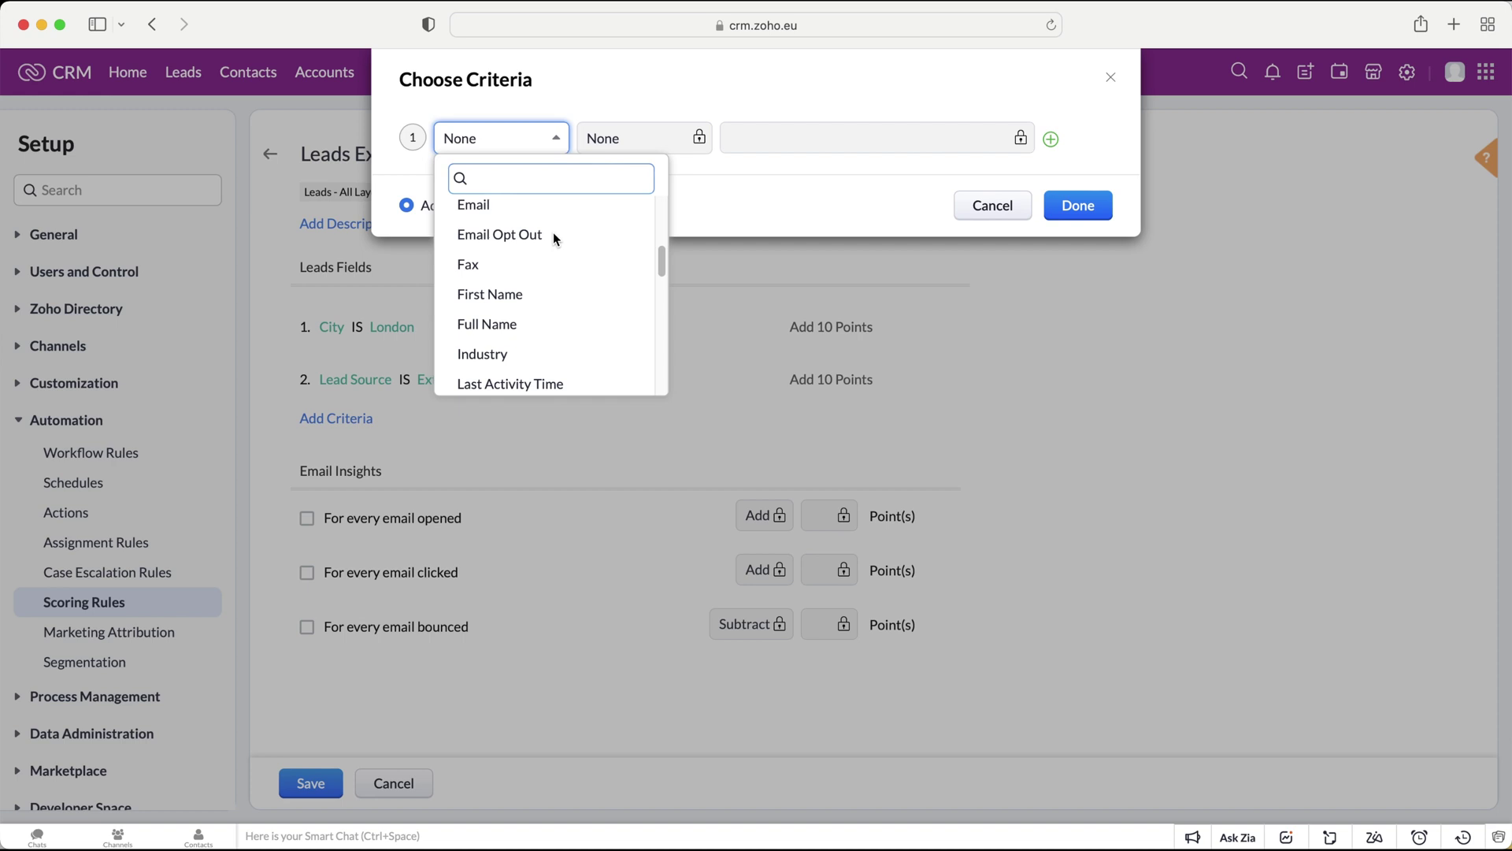
{"action": "type", "text": "lead"}
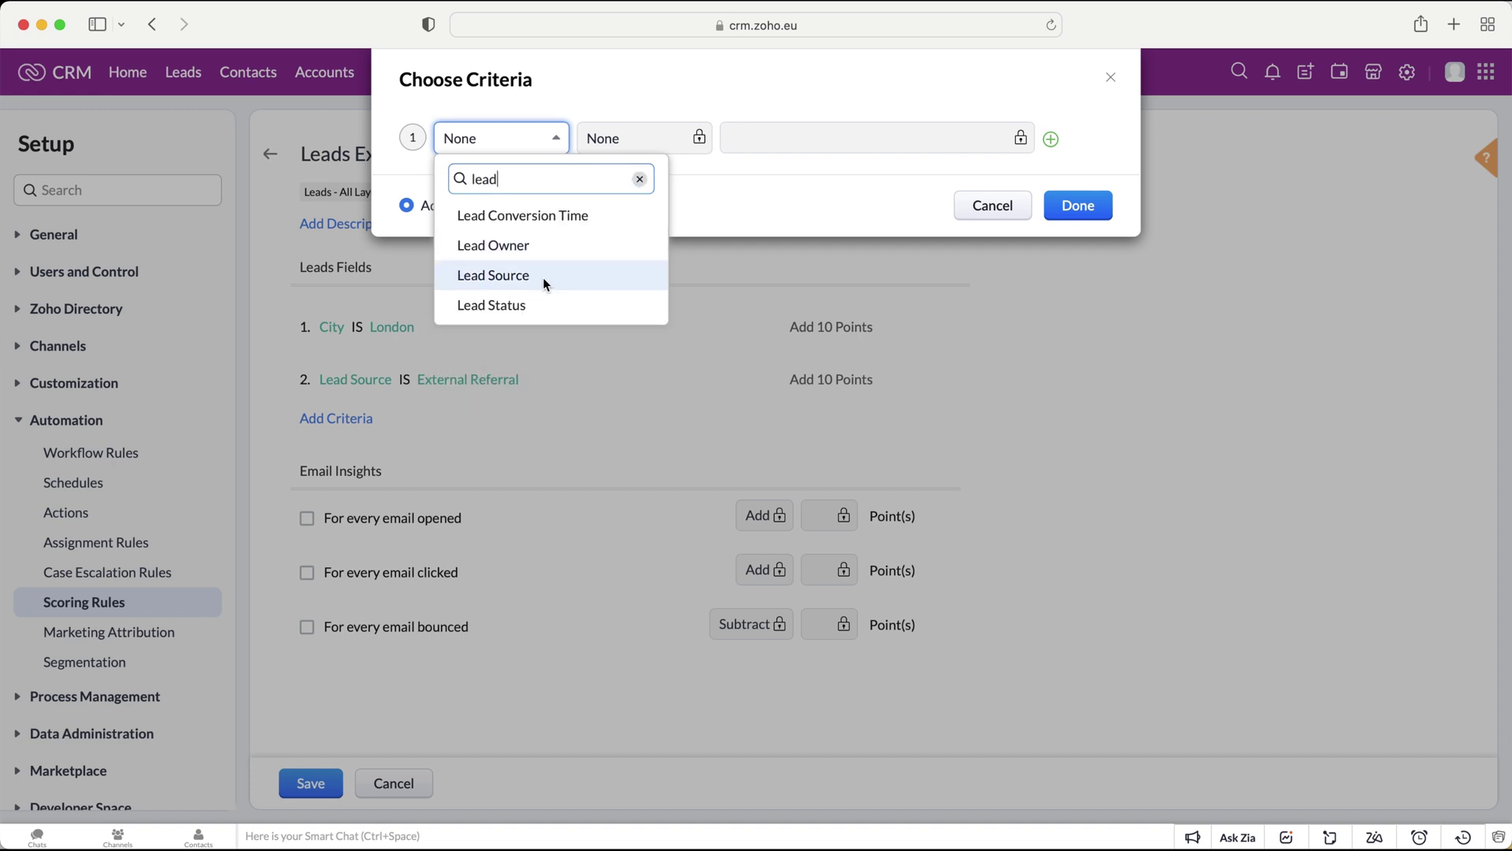
{"action": "left_click", "coordinate": [542, 277]}
{"action": "left_click", "coordinate": [622, 139]}
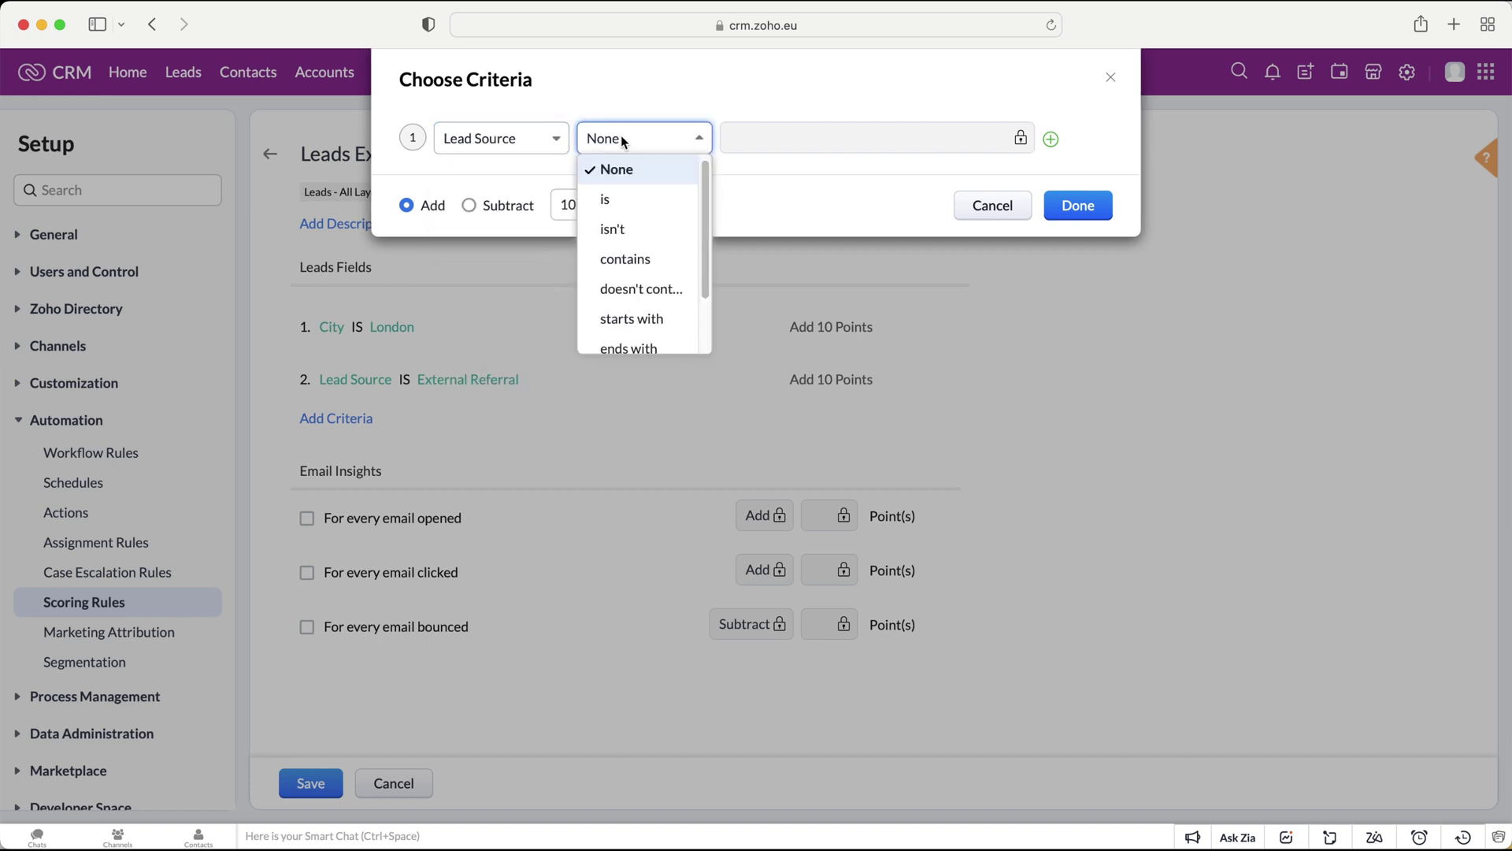
{"action": "left_click", "coordinate": [633, 198]}
Set the value to Cold Call and make it subtract 5 points
{"action": "left_click", "coordinate": [788, 135]}
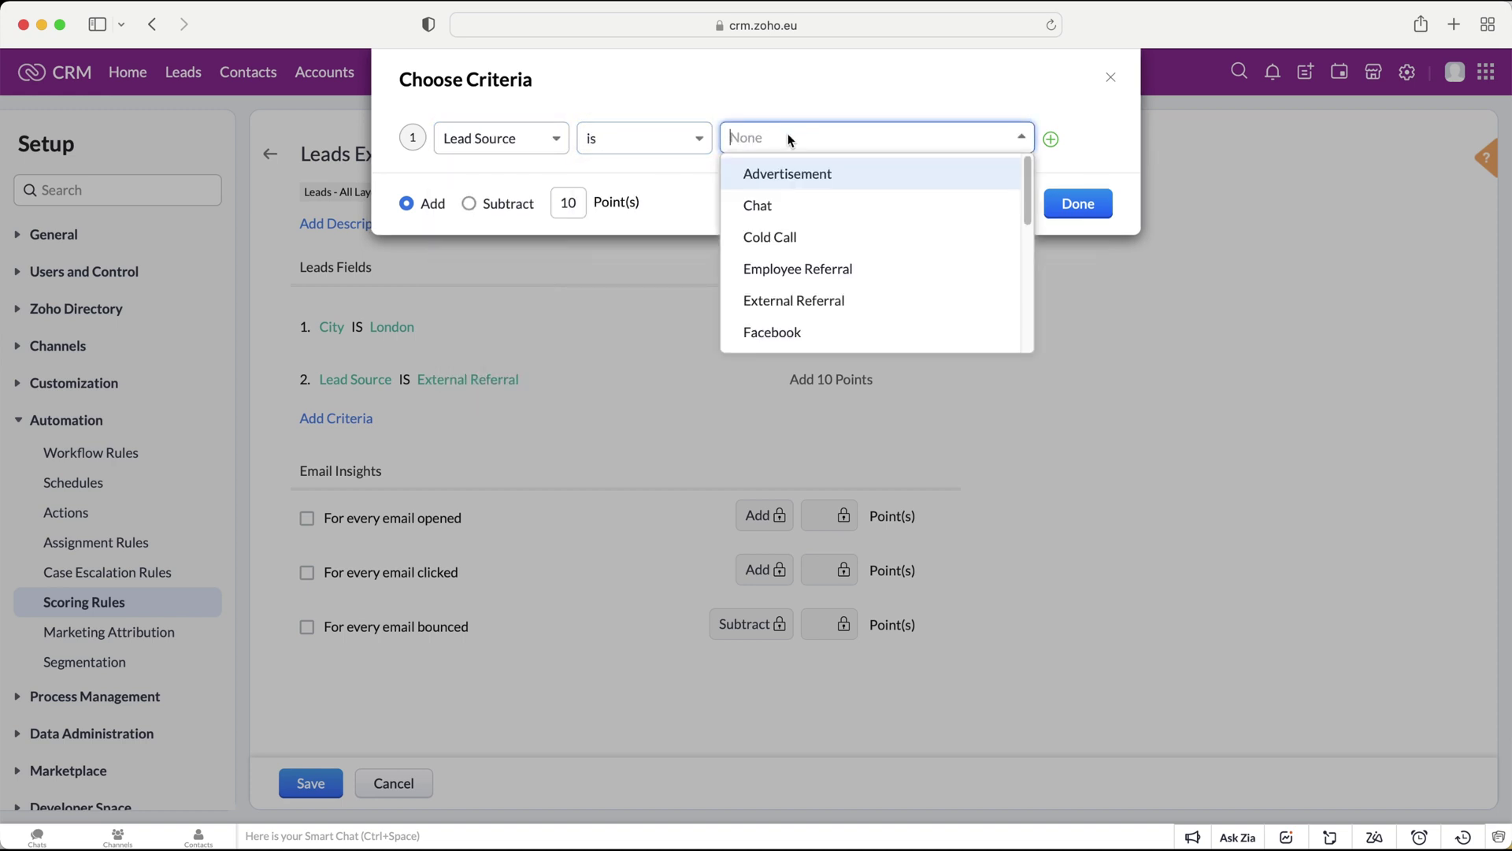
{"action": "left_click", "coordinate": [791, 241]}
{"action": "left_click", "coordinate": [563, 172]}
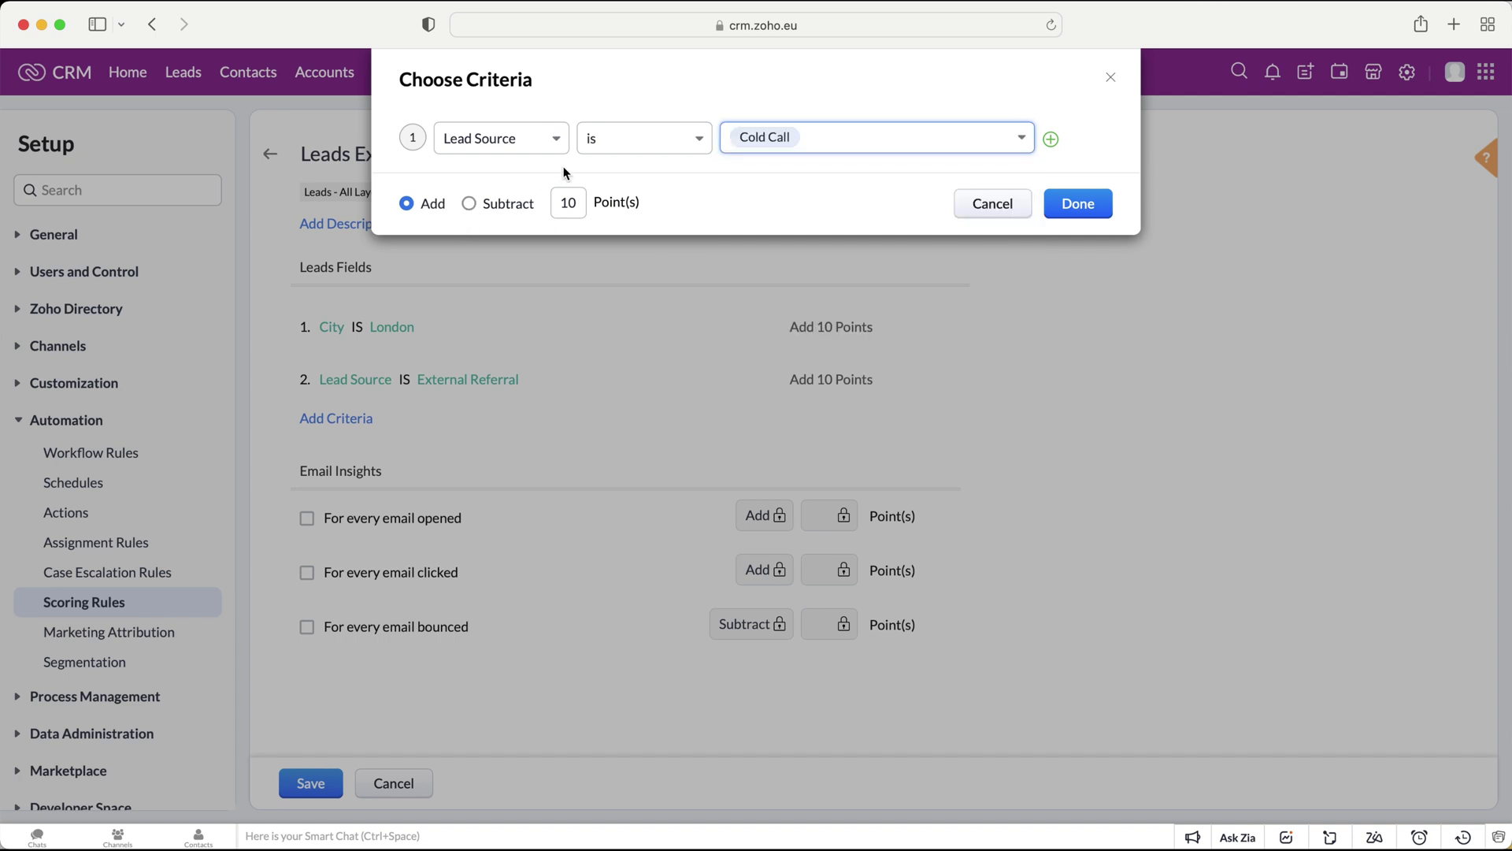
{"action": "left_click", "coordinate": [495, 207]}
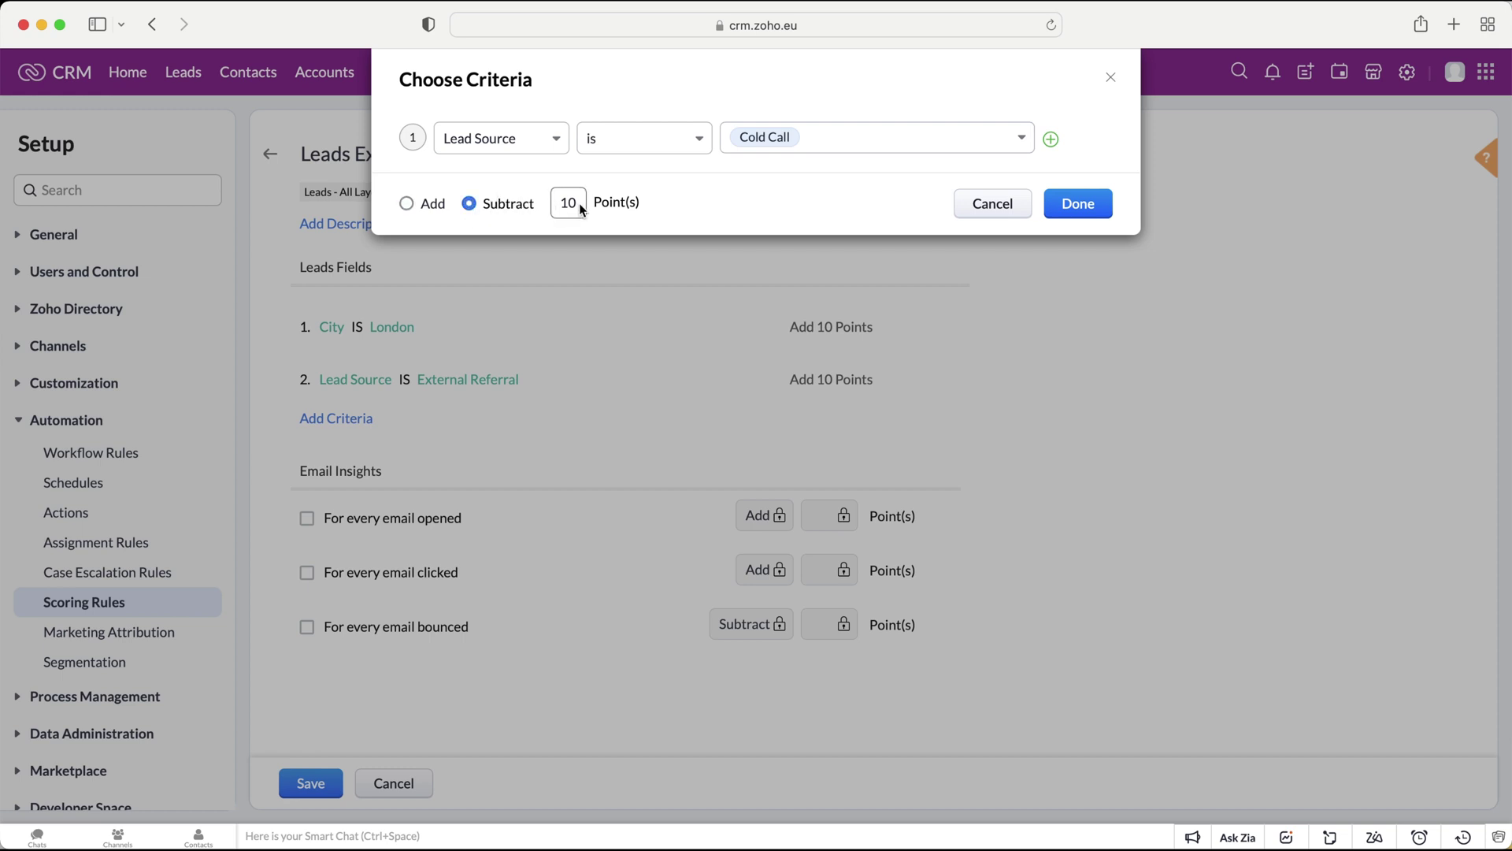
{"action": "left_click_drag", "start_coordinate": [578, 203], "coordinate": [545, 203]}
{"action": "type", "text": "5"}
{"action": "left_click", "coordinate": [698, 192]}
Add then remove an extra condition row, and confirm the Lead Source is Cold Call criterion
{"action": "left_click", "coordinate": [1051, 140]}
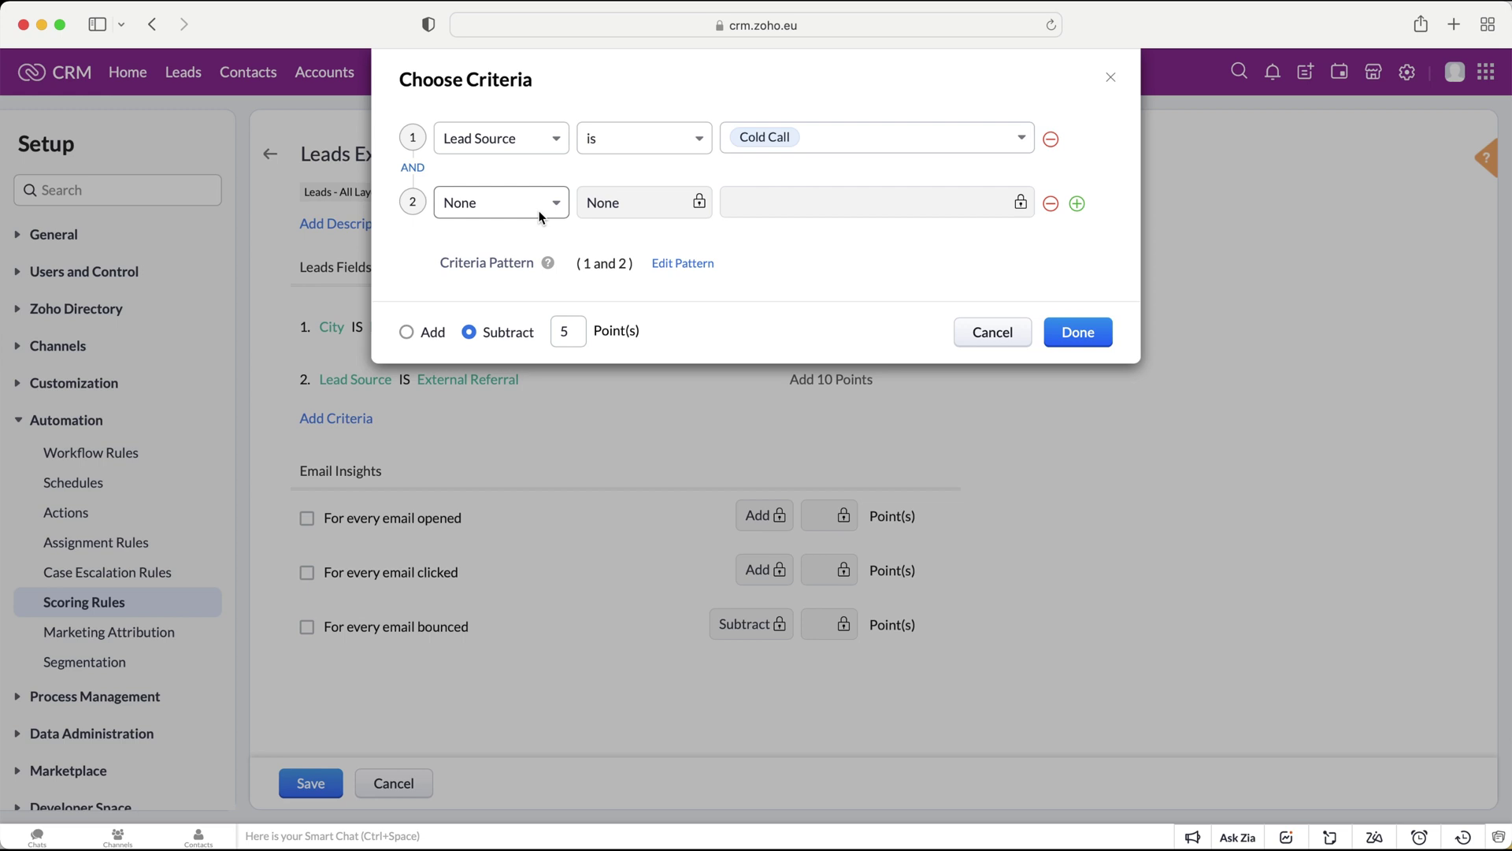
{"action": "left_click", "coordinate": [1051, 203]}
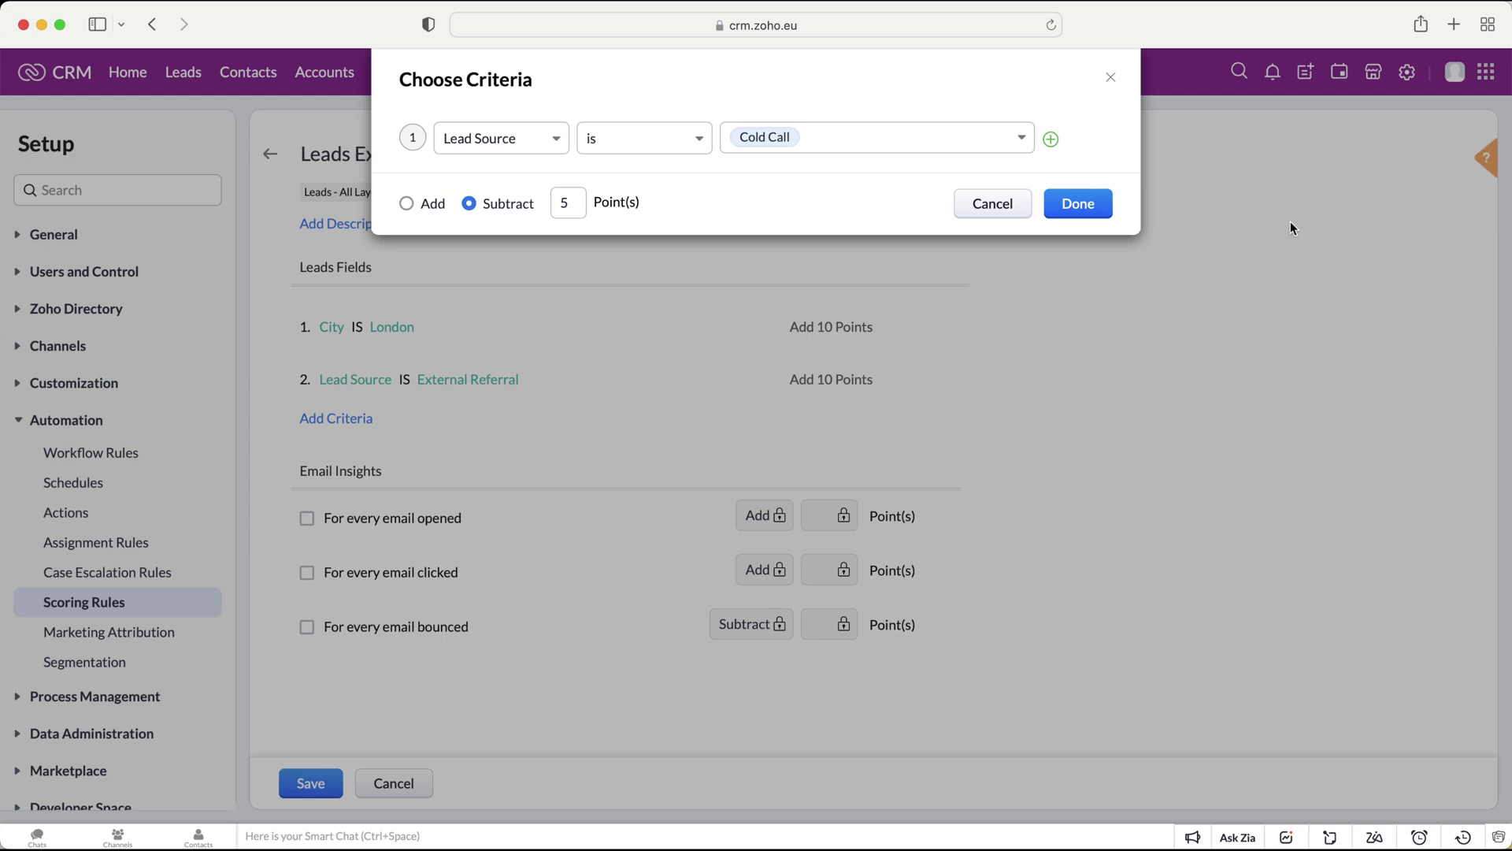
{"action": "left_click", "coordinate": [1079, 205]}
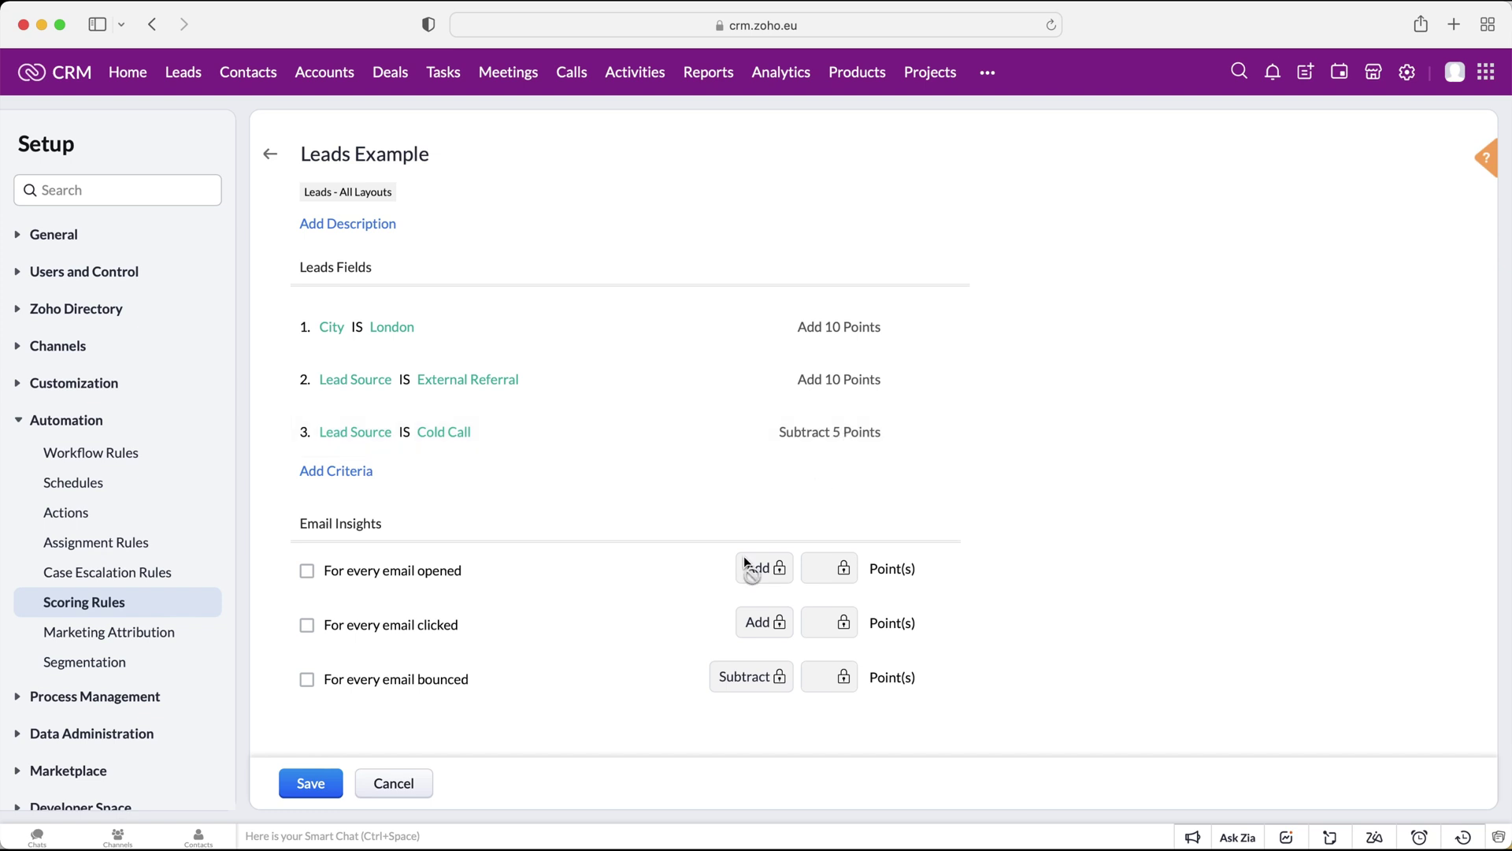
Enable email-insight points: add 2 per email opened and 7 per email clicked
{"action": "left_click", "coordinate": [307, 571]}
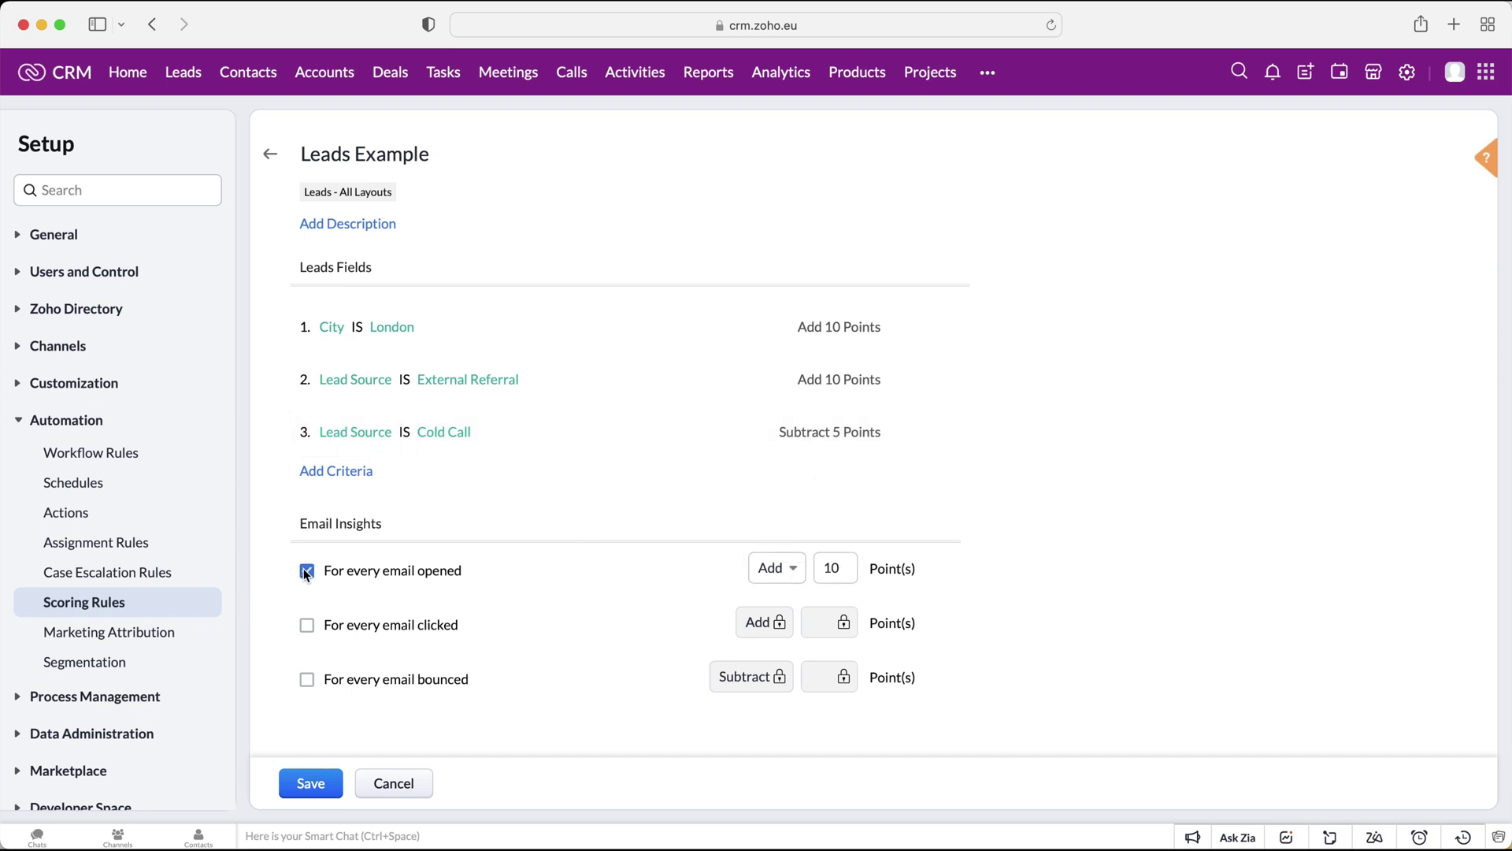
{"action": "left_click", "coordinate": [307, 571]}
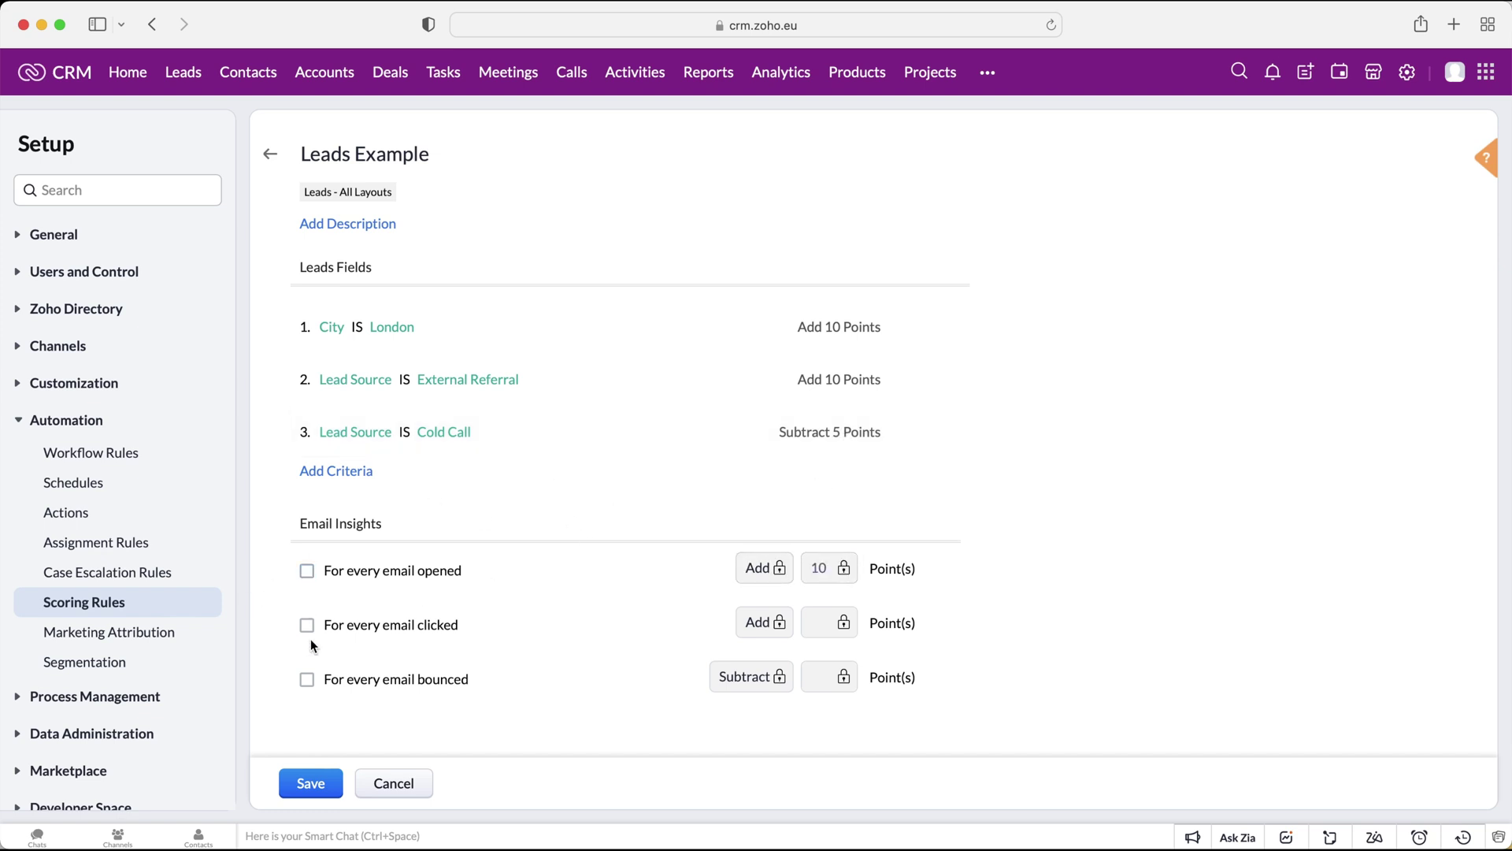
{"action": "left_click", "coordinate": [307, 571]}
{"action": "left_click", "coordinate": [834, 567]}
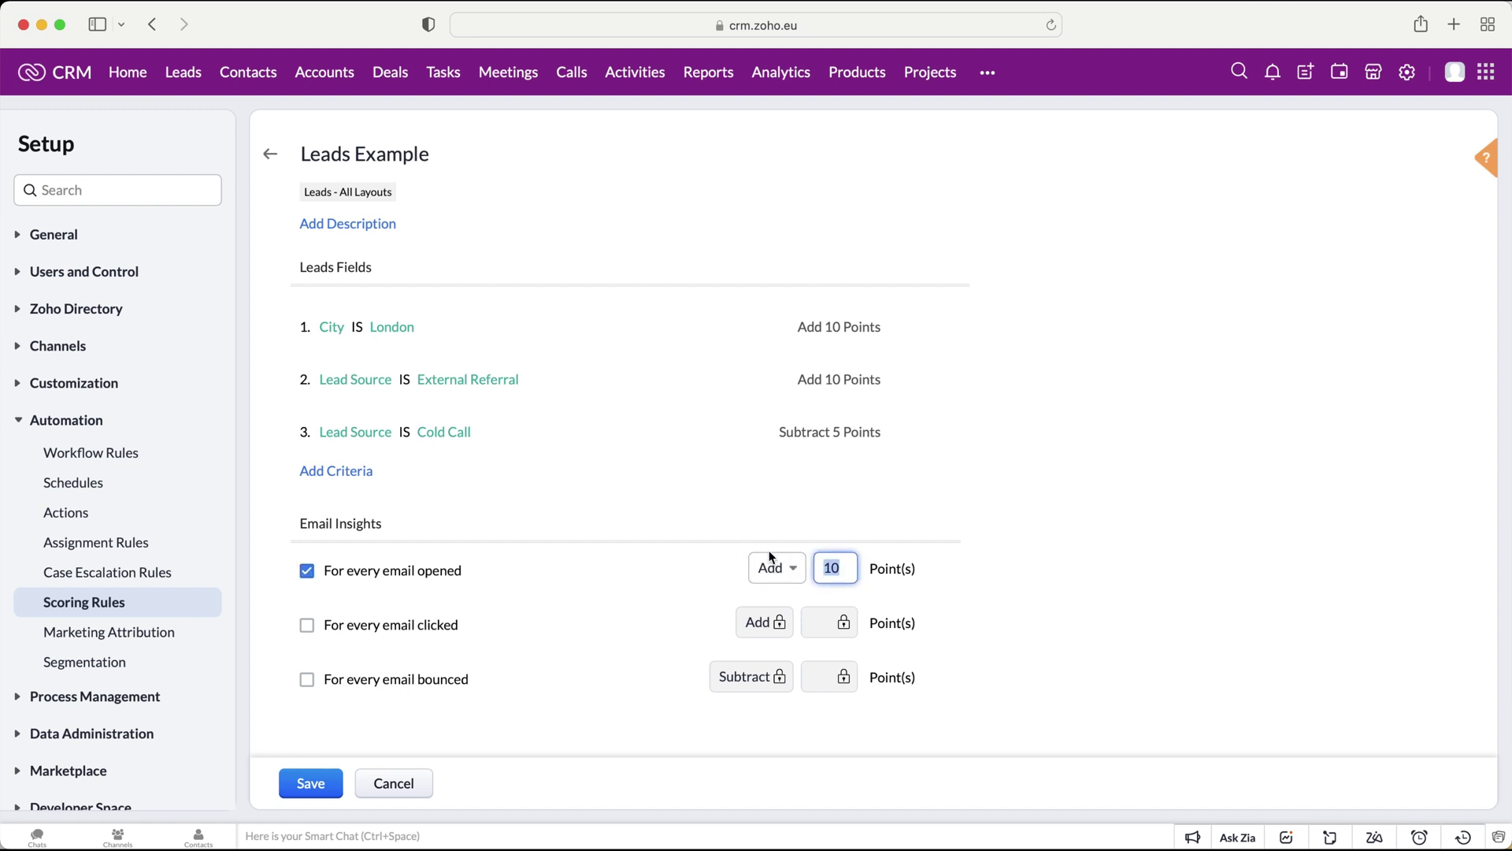
{"action": "type", "text": "2"}
{"action": "left_click", "coordinate": [1210, 594]}
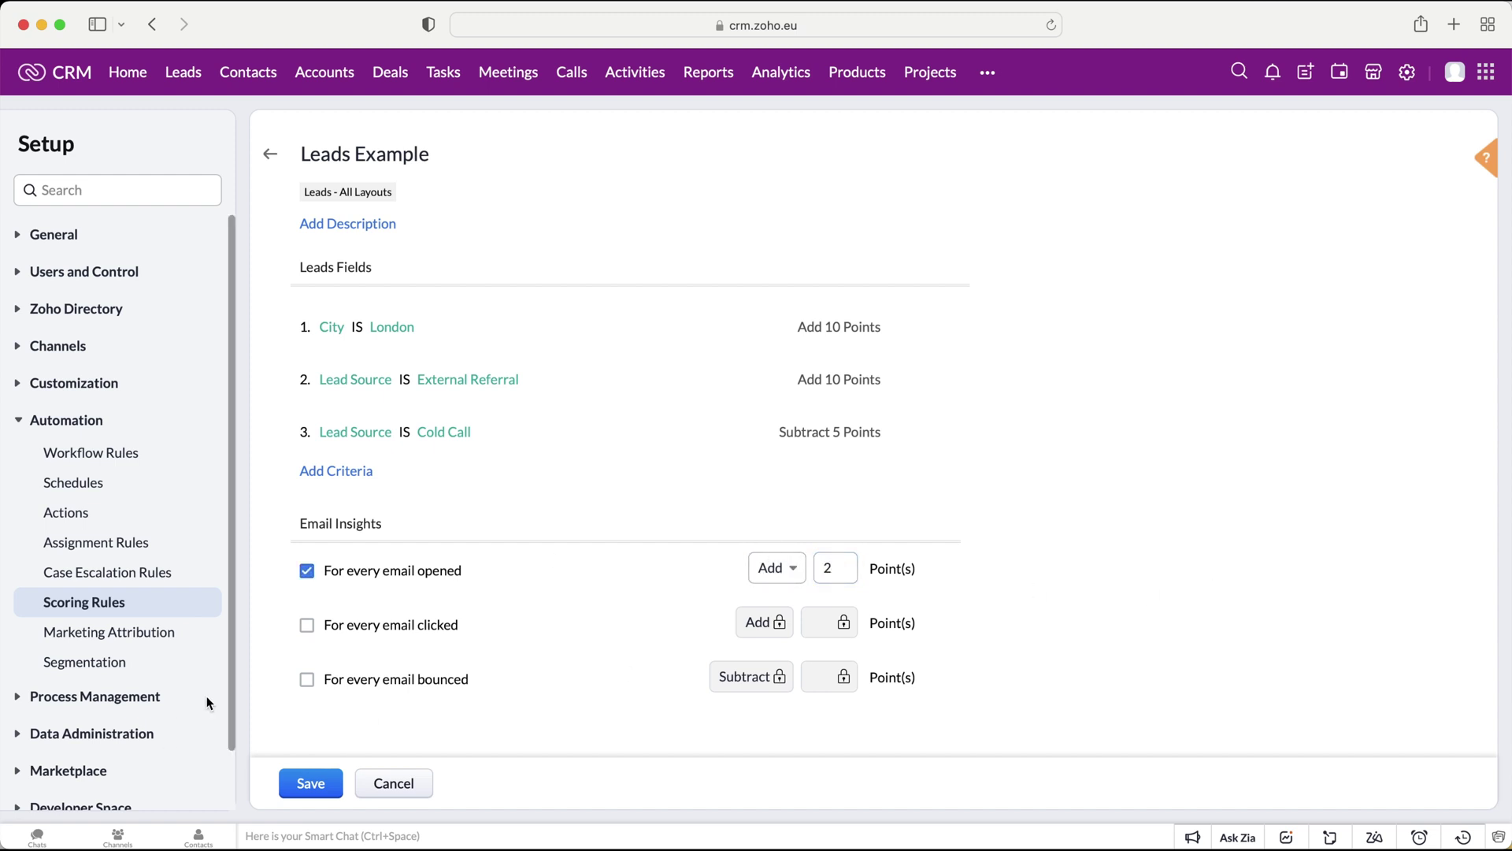
{"action": "left_click", "coordinate": [306, 624]}
{"action": "left_click", "coordinate": [831, 623]}
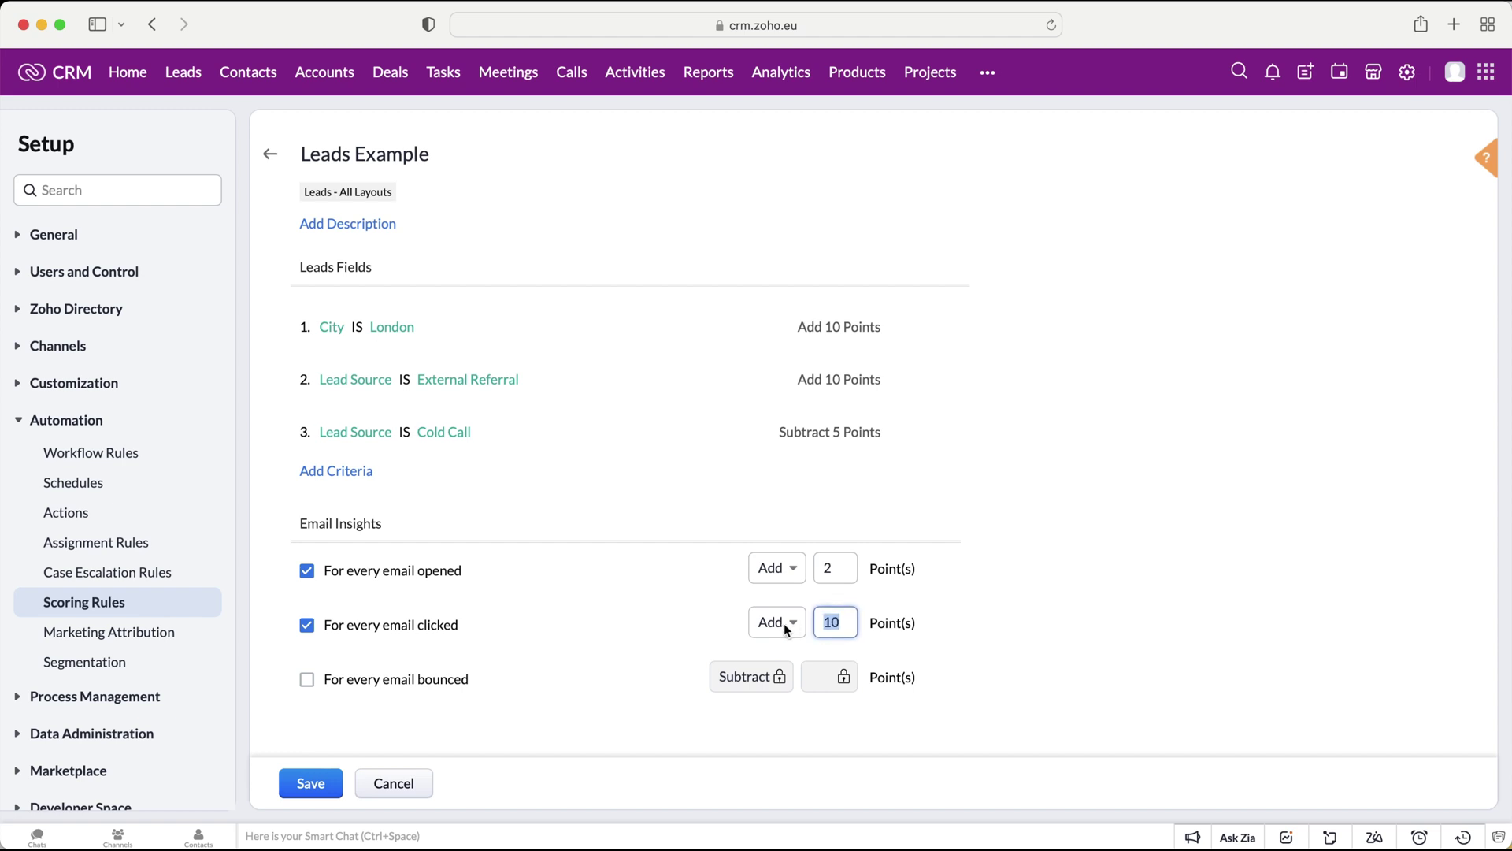
{"action": "type", "text": "7"}
{"action": "left_click", "coordinate": [1223, 594]}
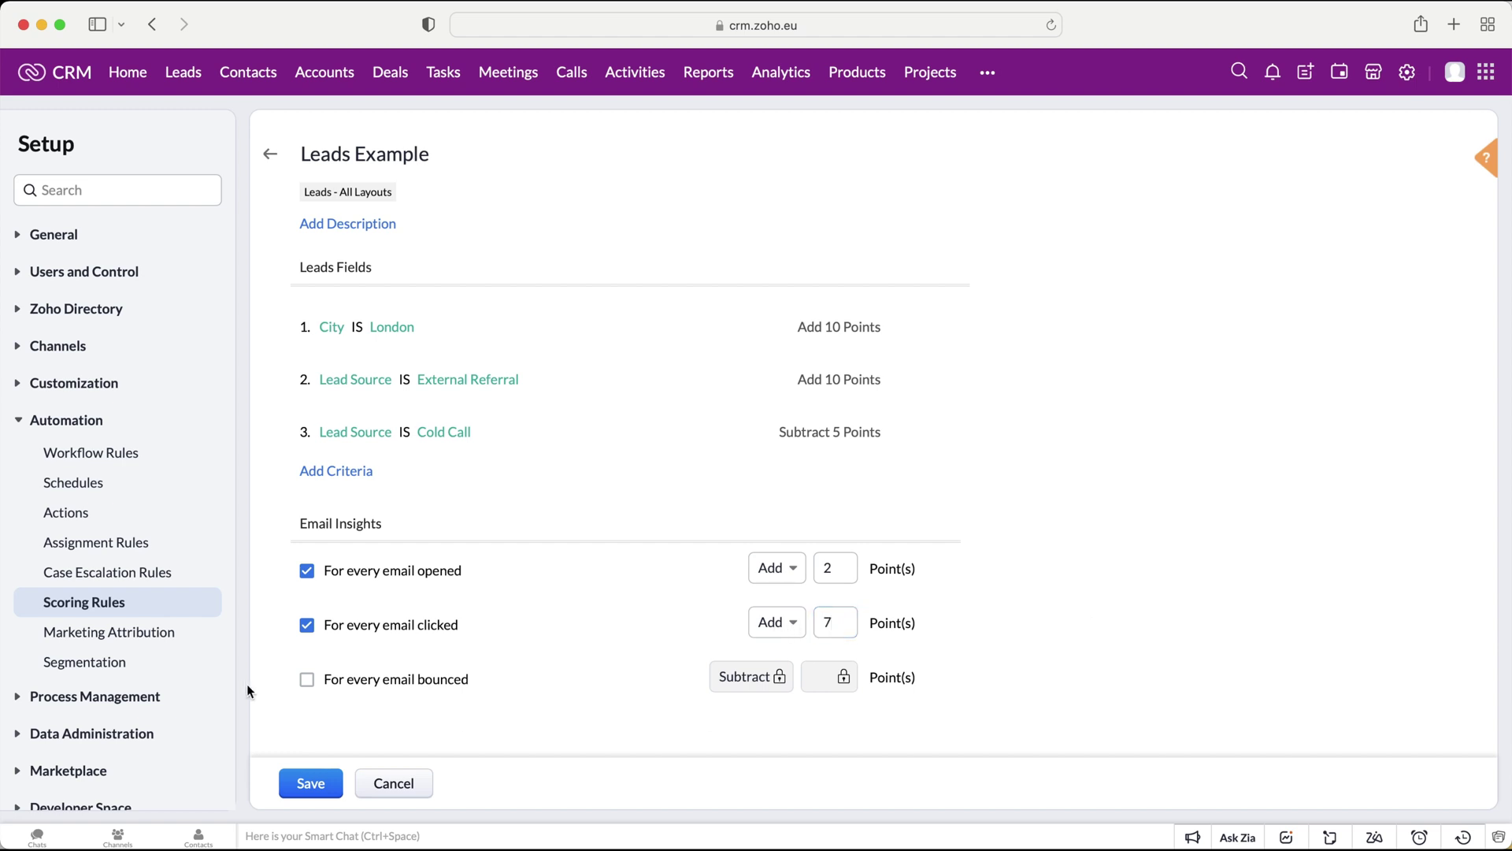
Enable the bounced-email penalty, subtracting 5 points per bounce
{"action": "left_click", "coordinate": [307, 679]}
{"action": "left_click", "coordinate": [850, 676]}
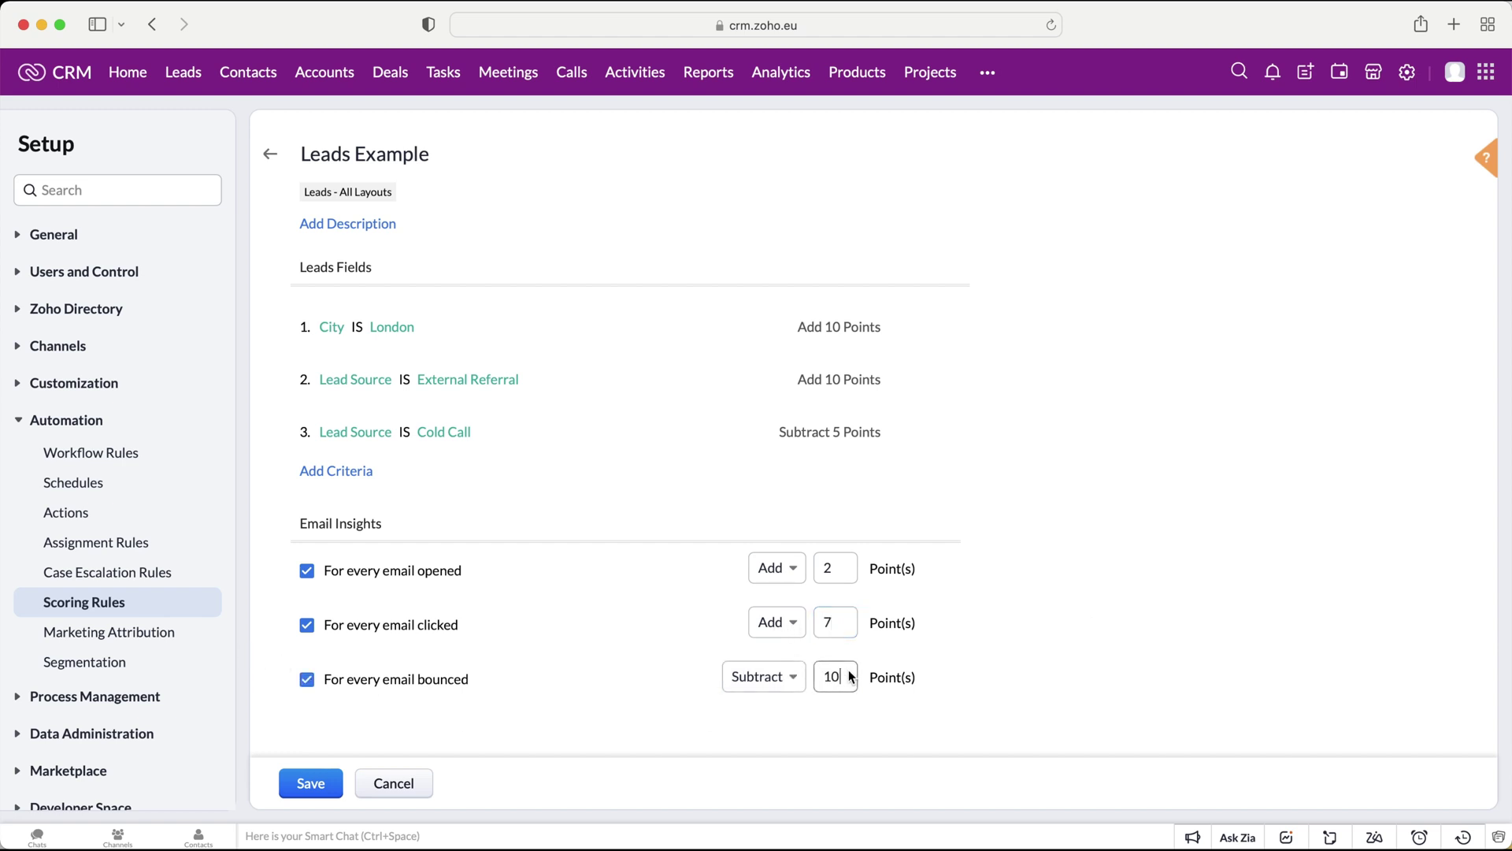
{"action": "double_click", "coordinate": [850, 676]}
{"action": "key", "text": "BackSpace"}
{"action": "type", "text": "5"}
{"action": "left_click", "coordinate": [760, 676]}
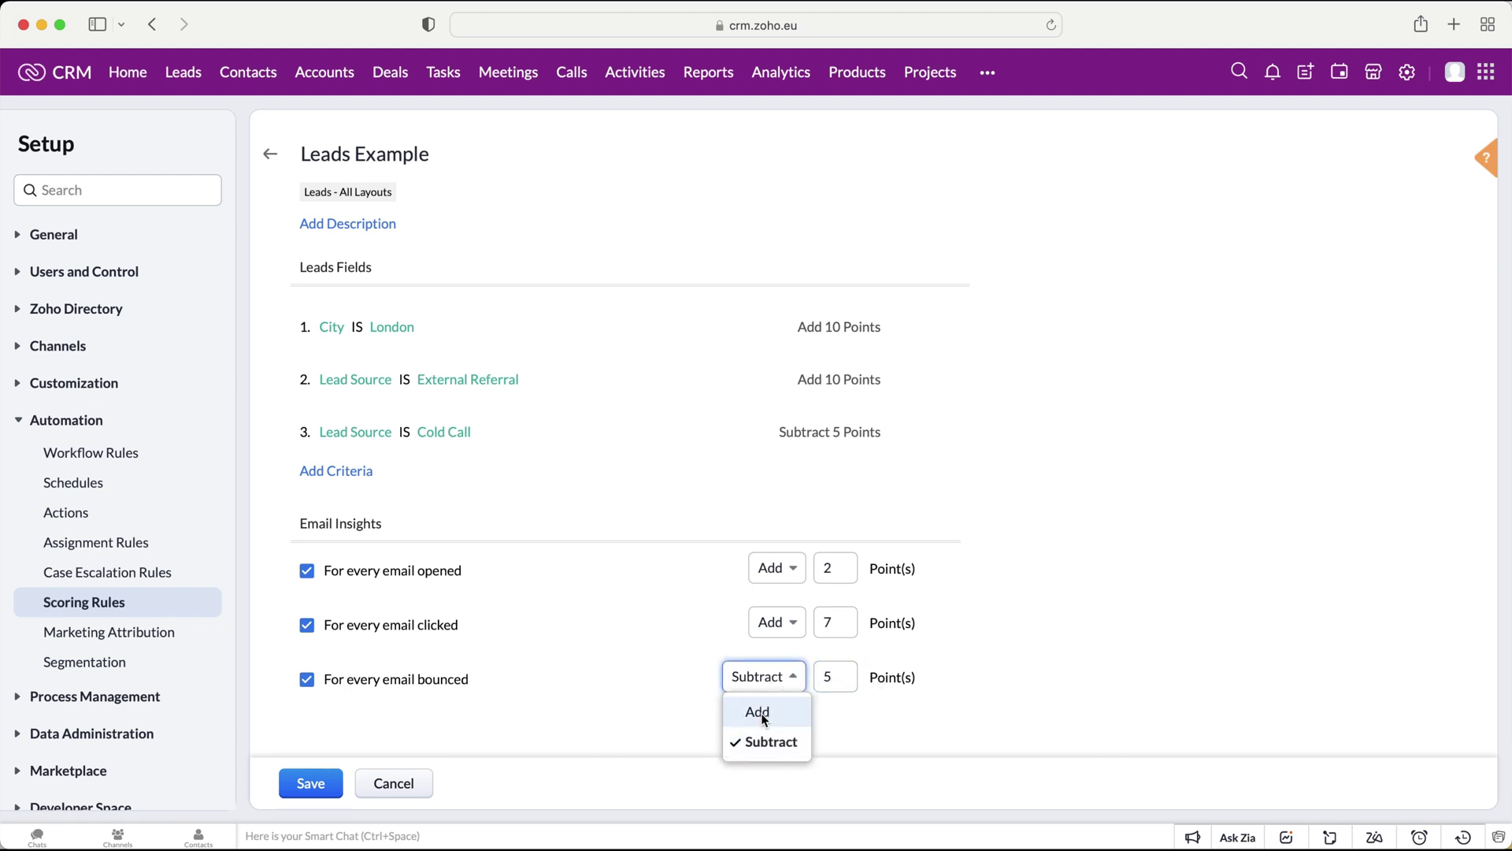
{"action": "key", "text": "Escape"}
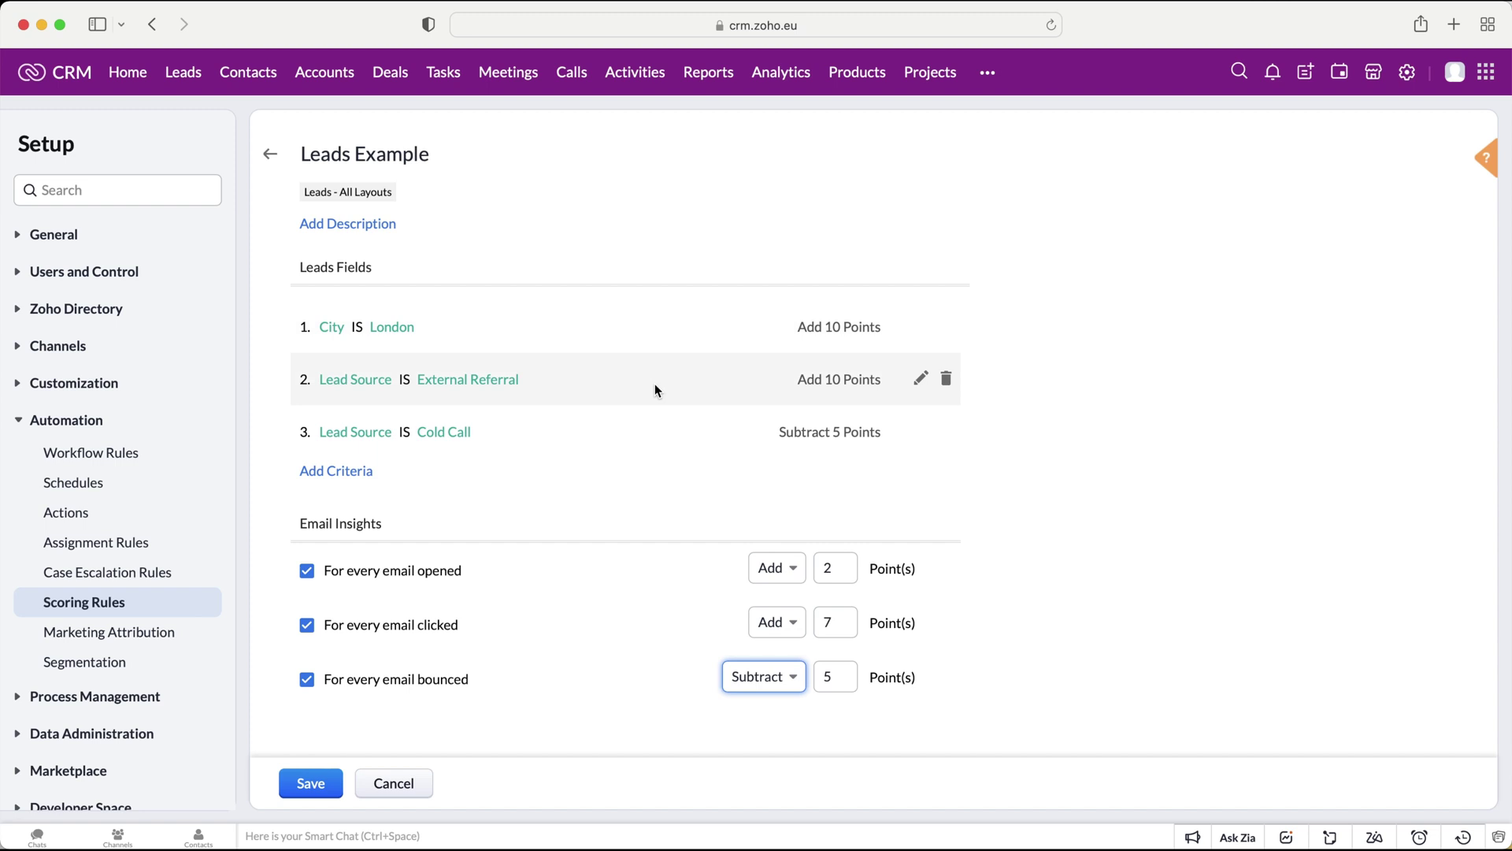
Save the Leads Example rule and apply it to existing lead records
{"action": "left_click", "coordinate": [312, 784]}
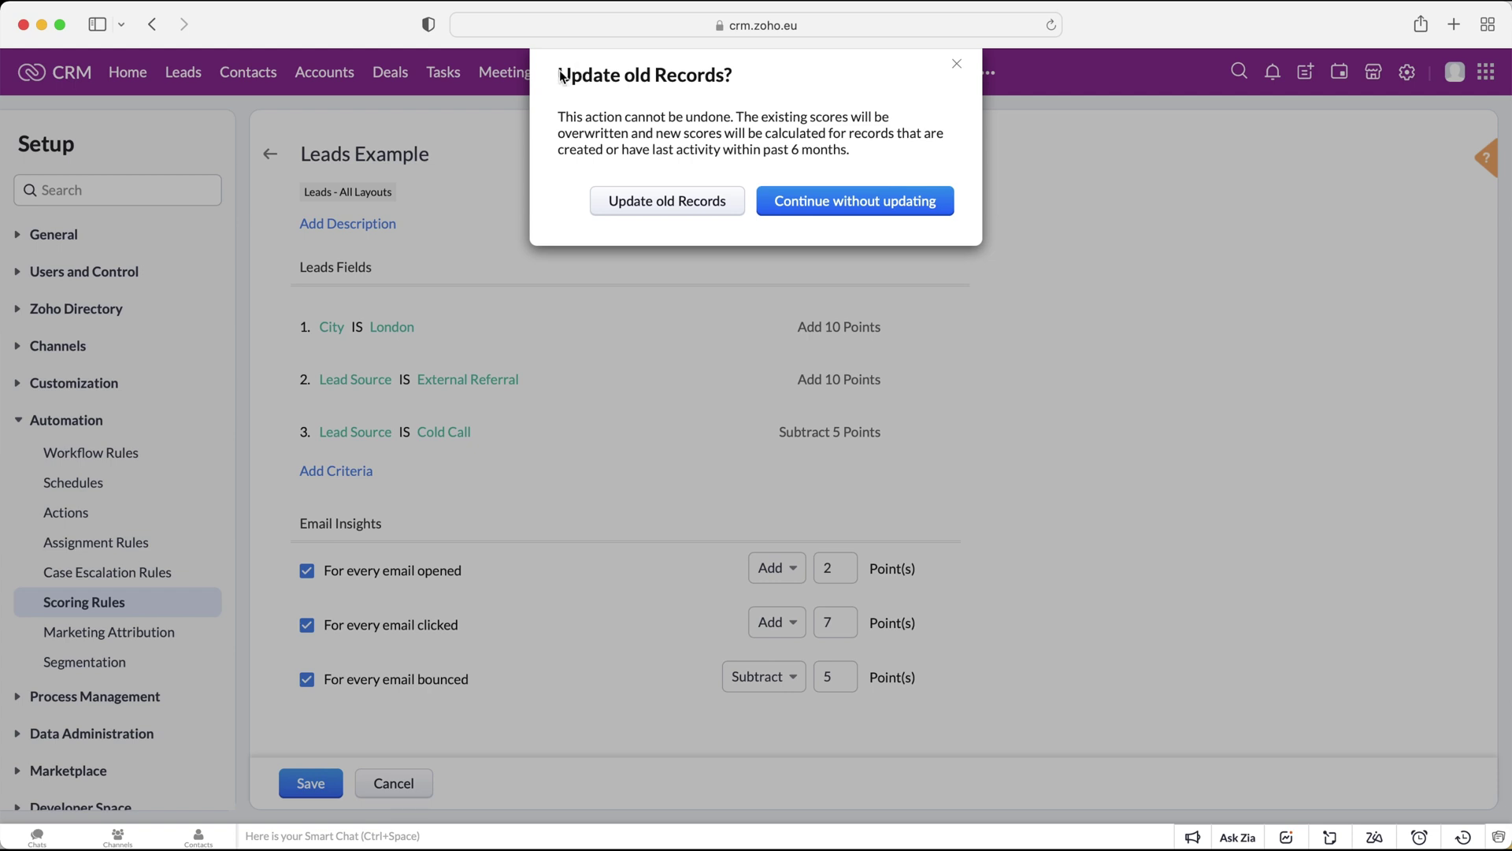
{"action": "left_click_drag", "start_coordinate": [554, 75], "coordinate": [734, 73]}
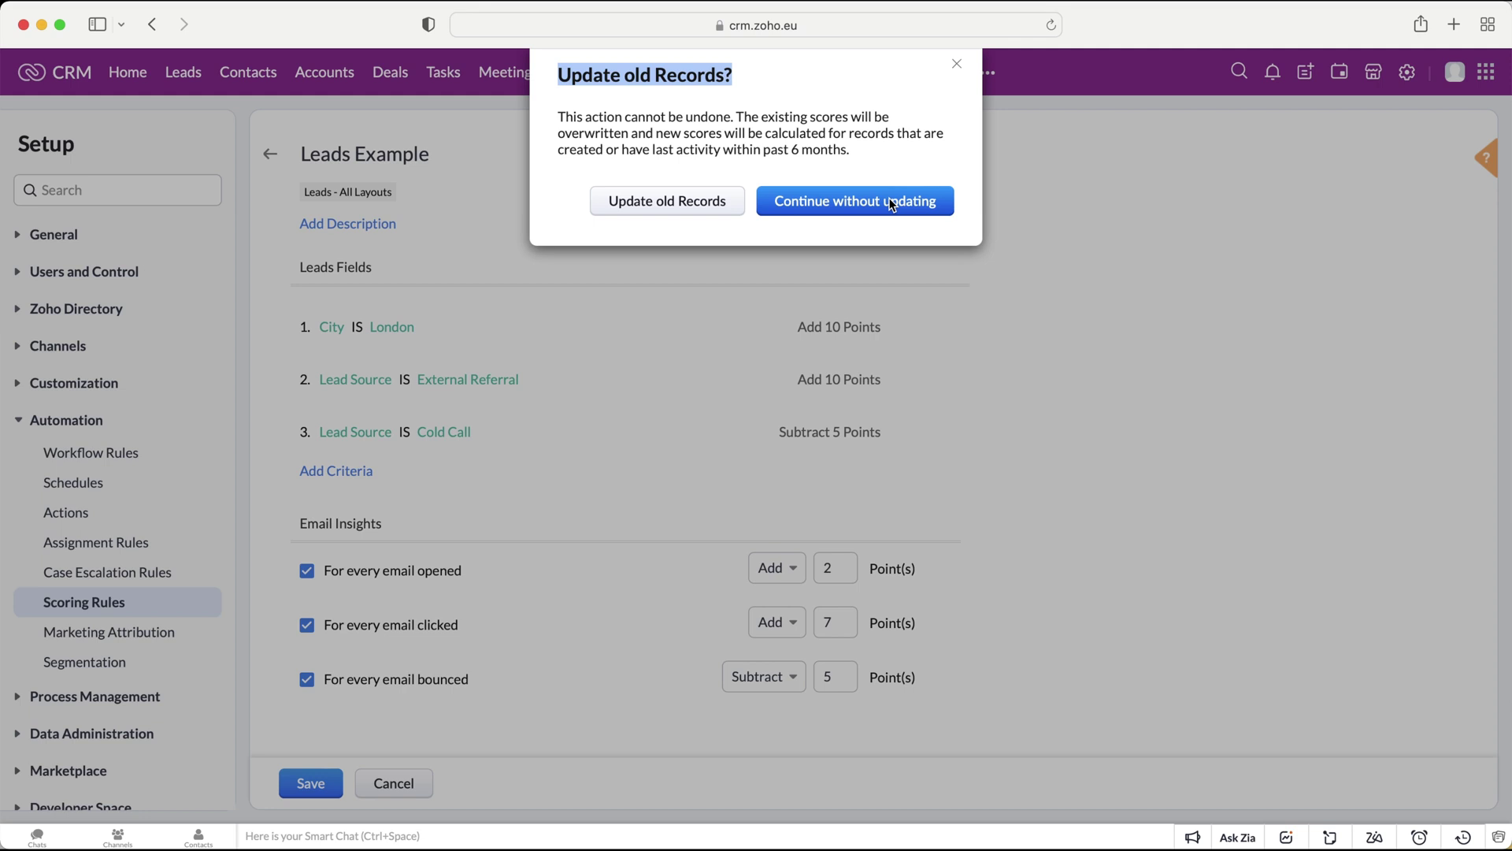
{"action": "left_click", "coordinate": [675, 201]}
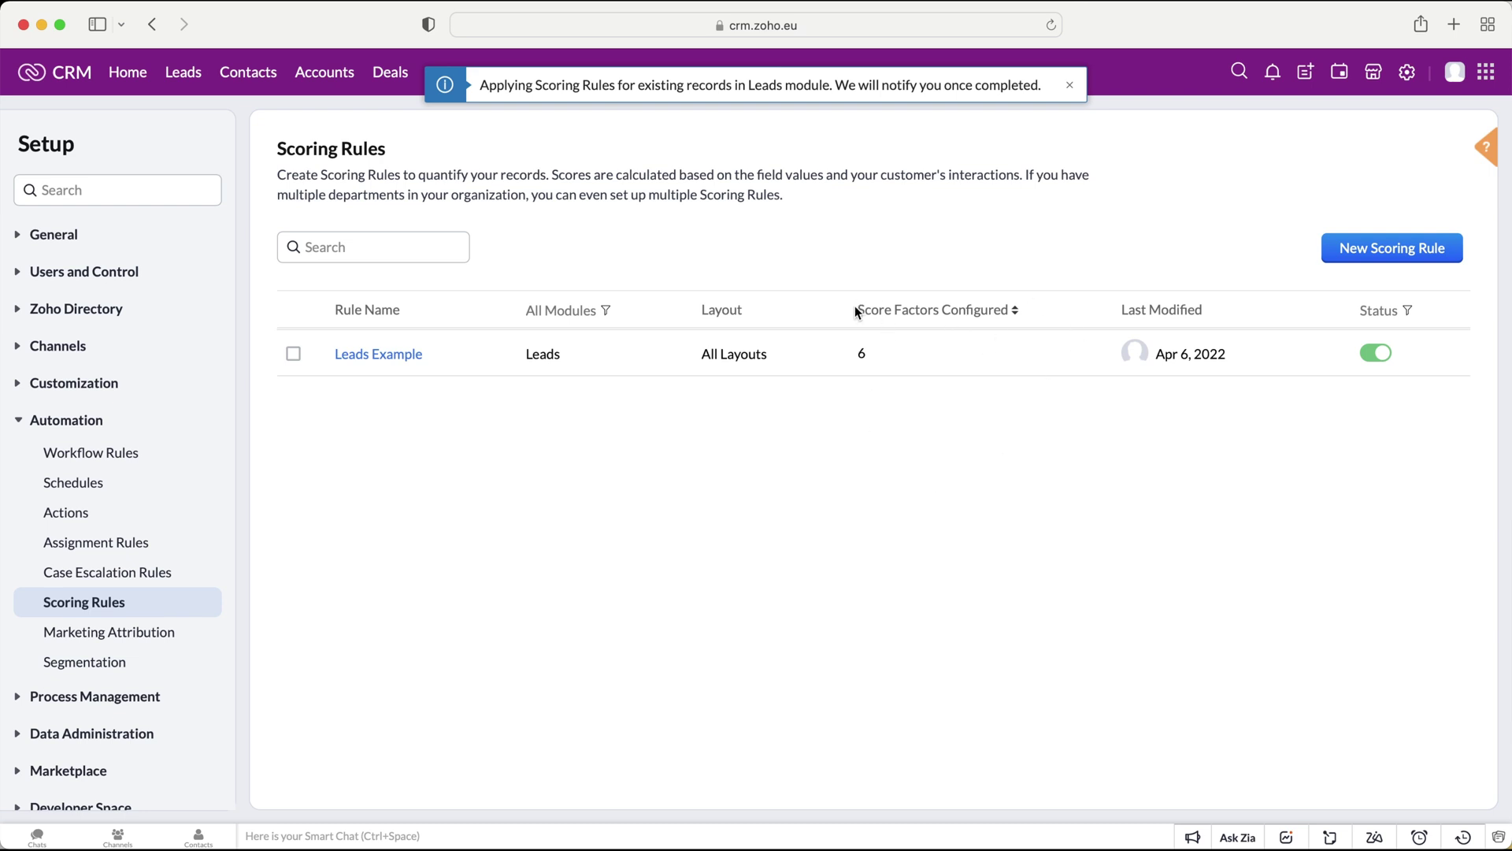
Cancel the deactivate prompt so Leads Example stays active
{"action": "left_click_drag", "start_coordinate": [856, 310], "coordinate": [1023, 309]}
{"action": "left_click", "coordinate": [1025, 310]}
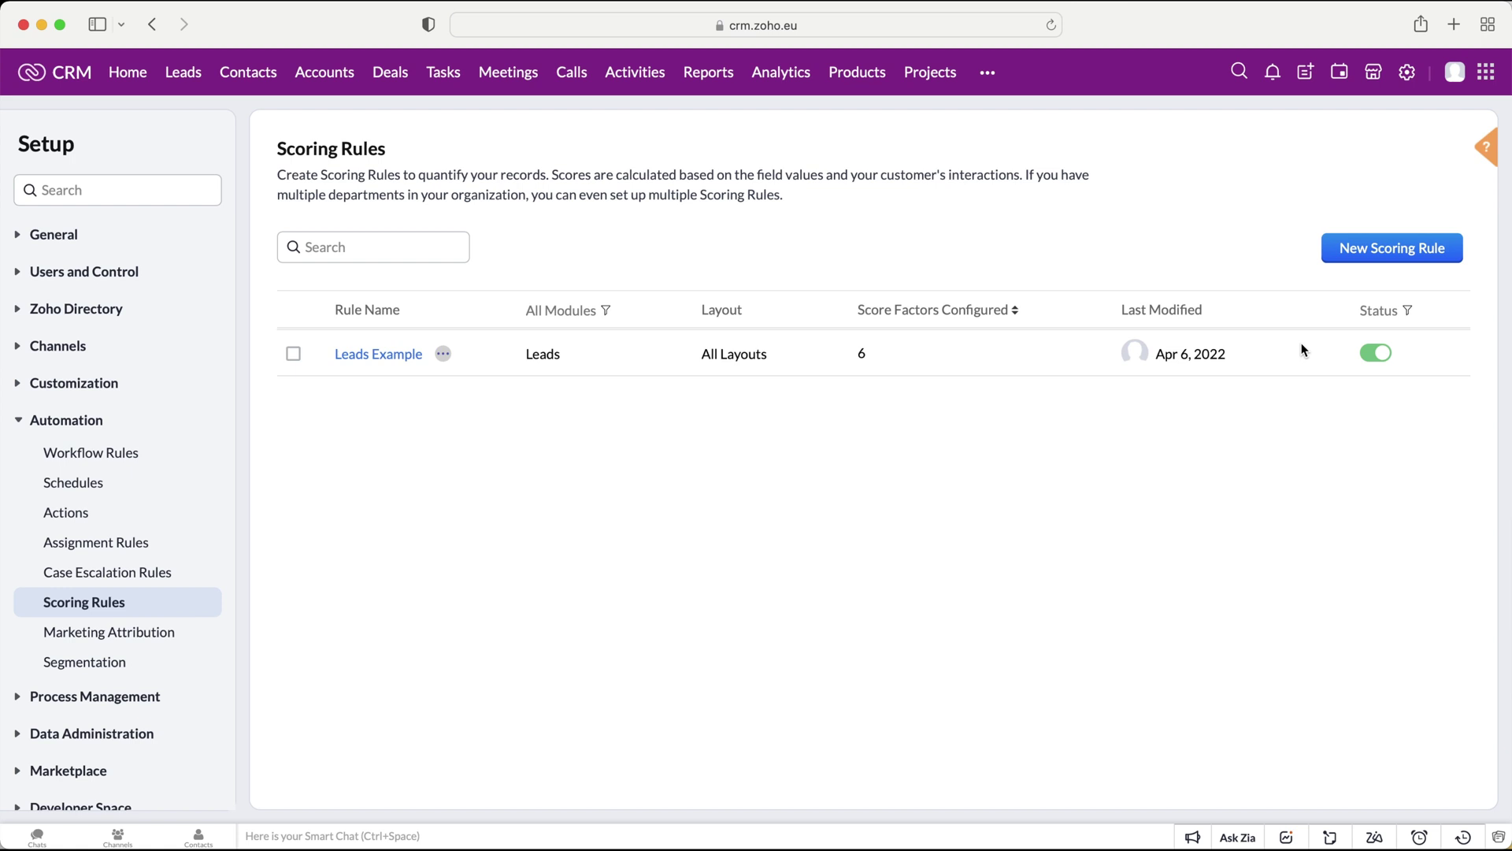
{"action": "left_click", "coordinate": [1381, 355]}
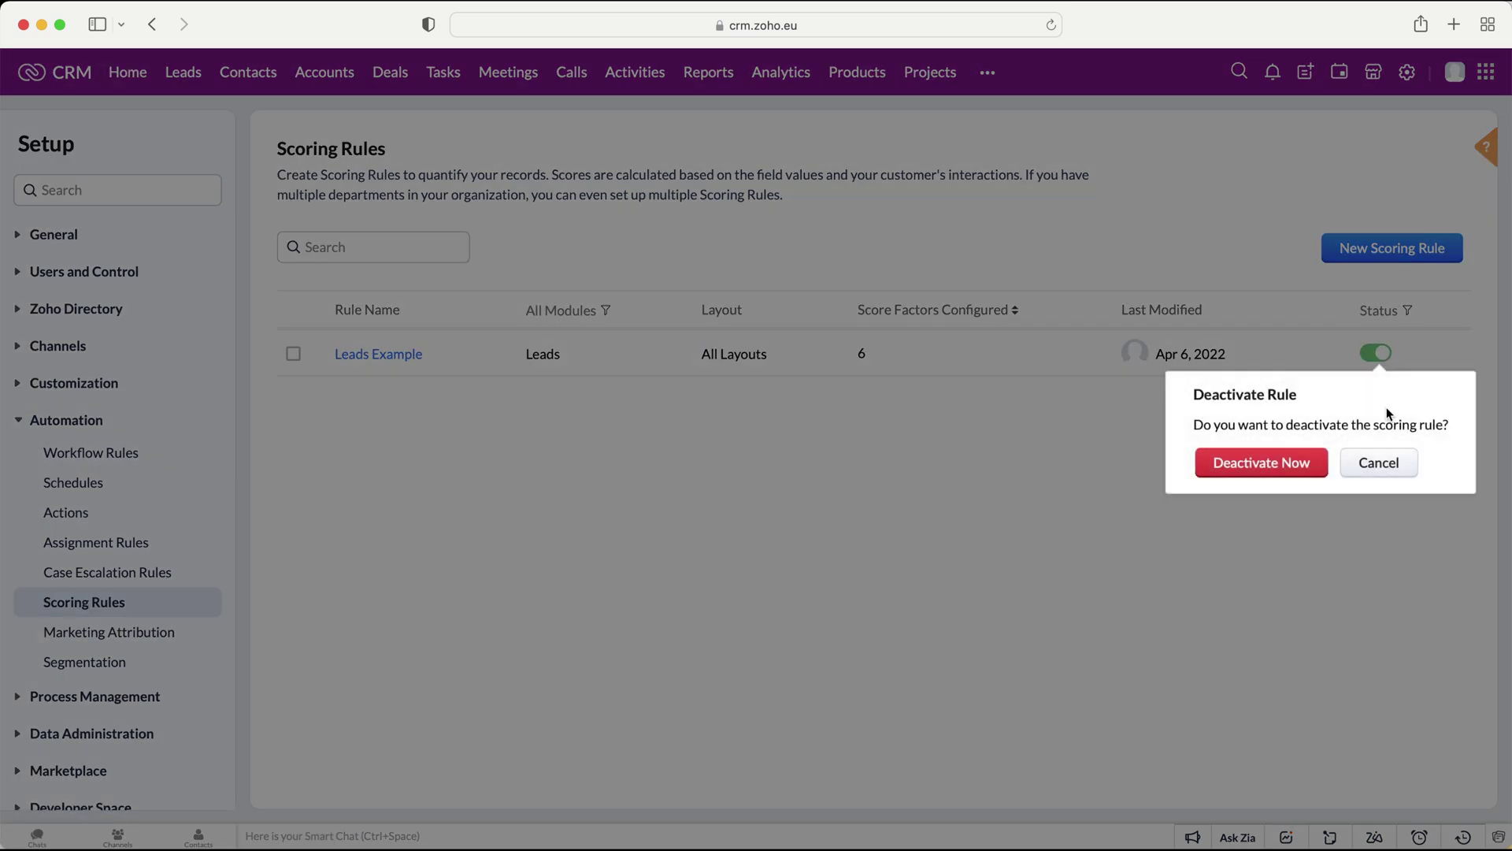
{"action": "left_click", "coordinate": [1371, 461]}
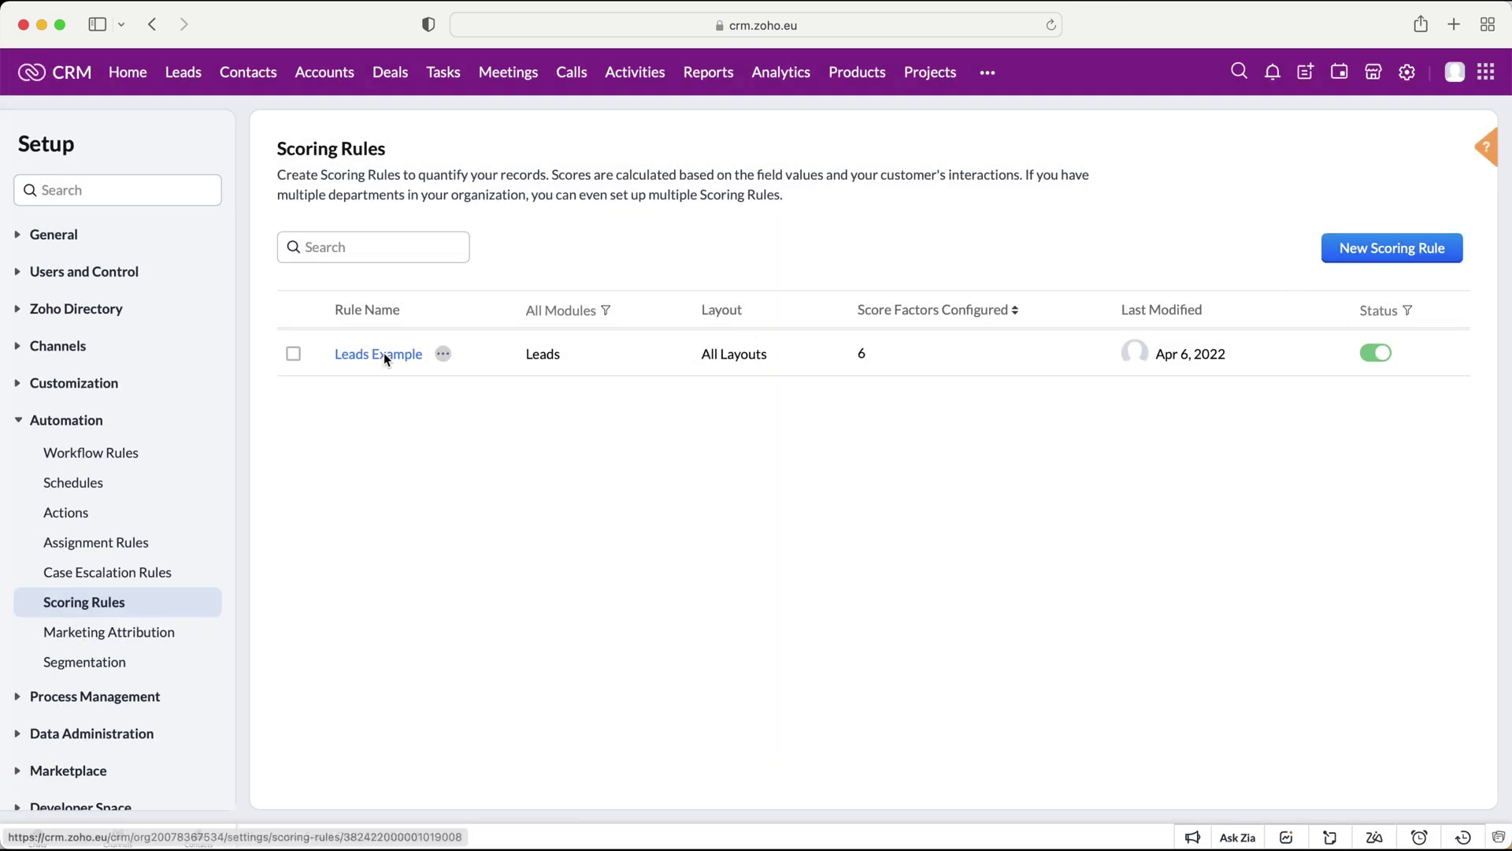
View the Leads Example rule's details, return to the list, and read the 4-leads-updated notice
{"action": "left_click", "coordinate": [444, 354]}
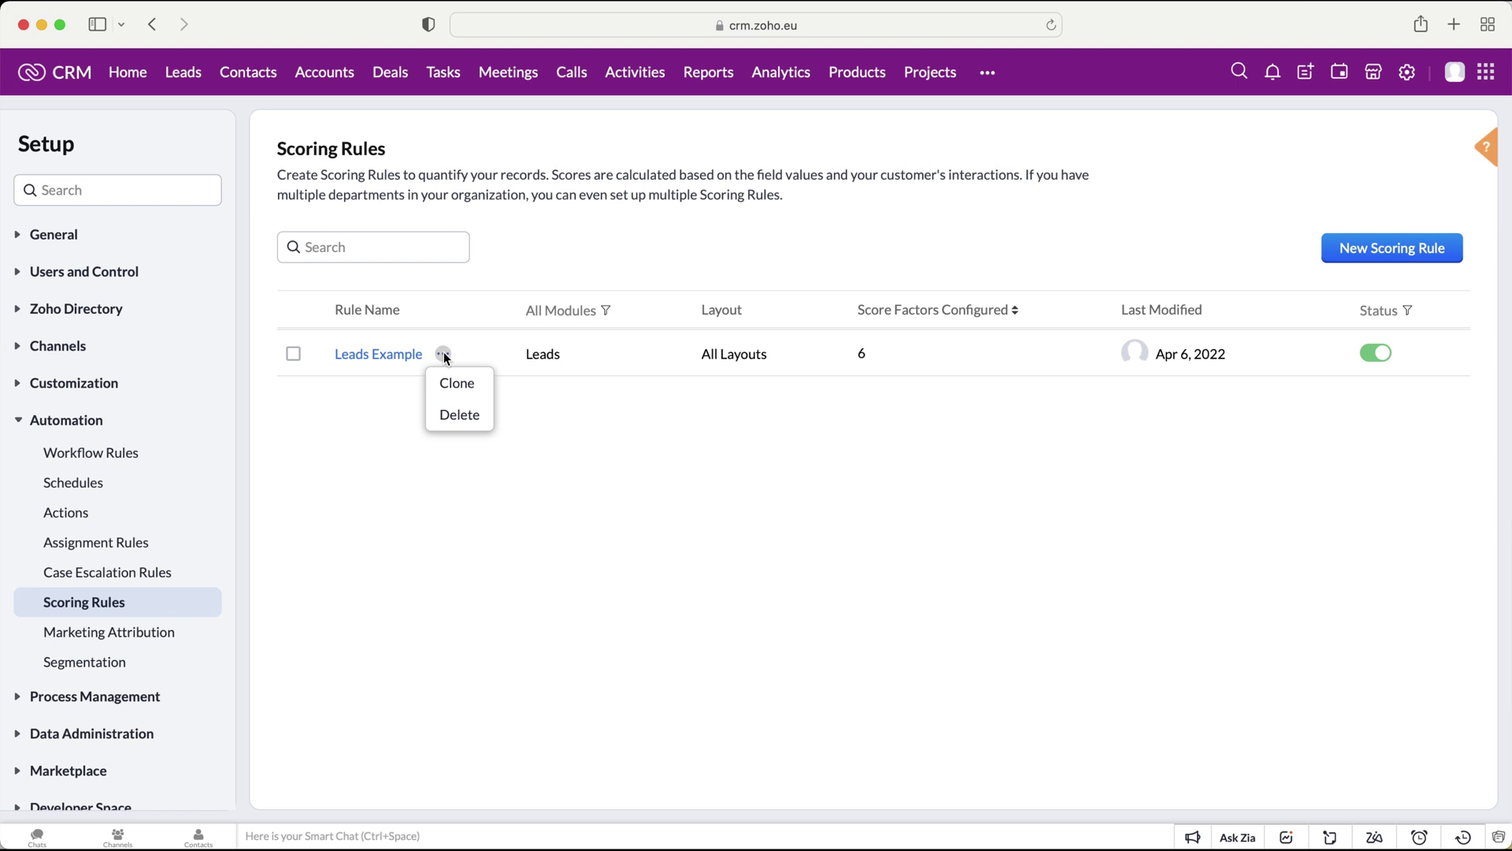
{"action": "left_click", "coordinate": [444, 355]}
{"action": "left_click", "coordinate": [441, 353]}
{"action": "left_click", "coordinate": [406, 378]}
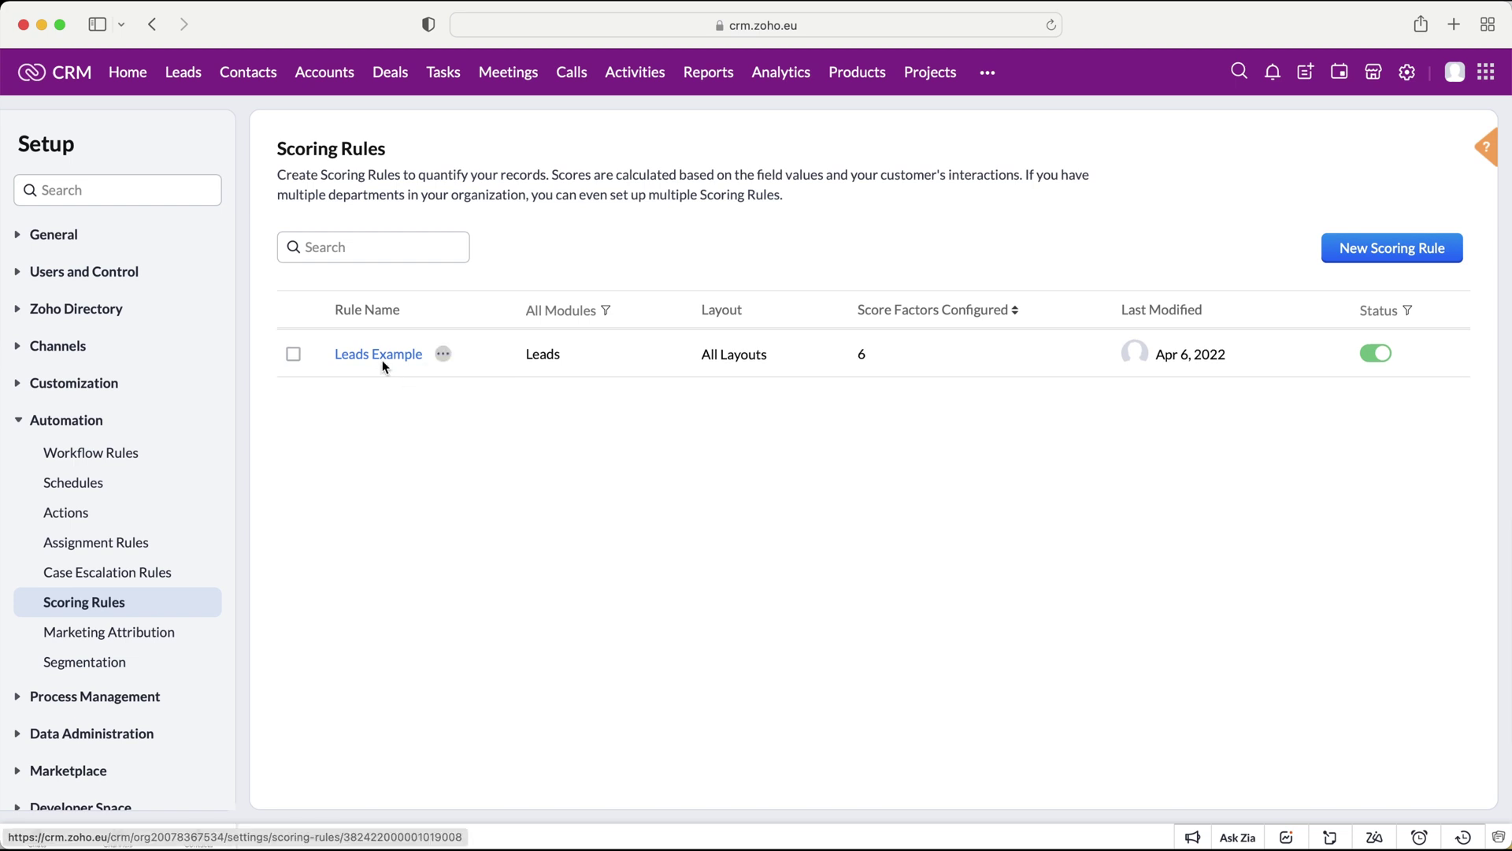
{"action": "left_click", "coordinate": [381, 356]}
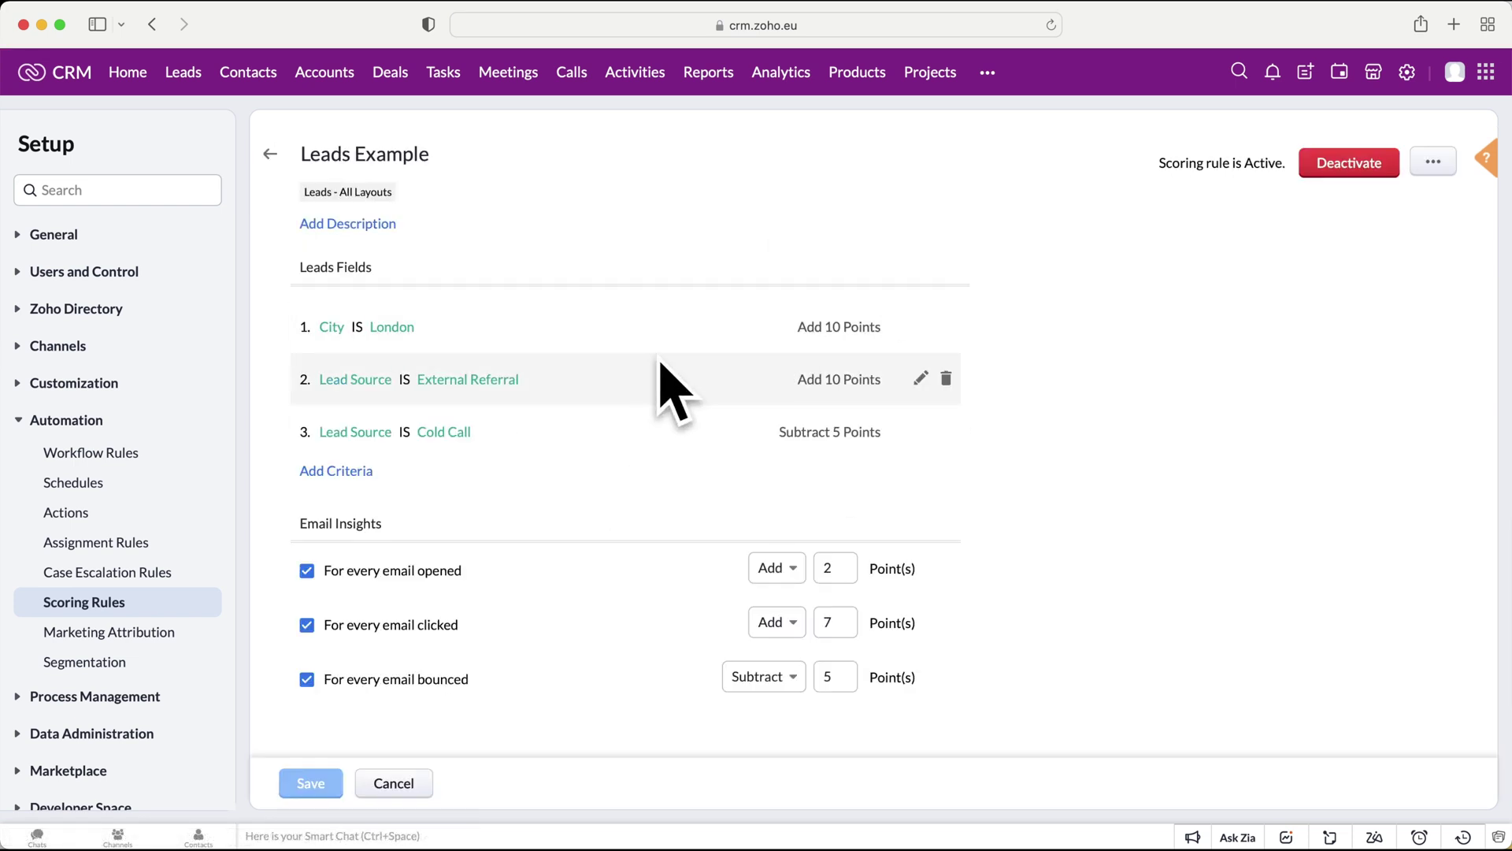
{"action": "left_click", "coordinate": [270, 154]}
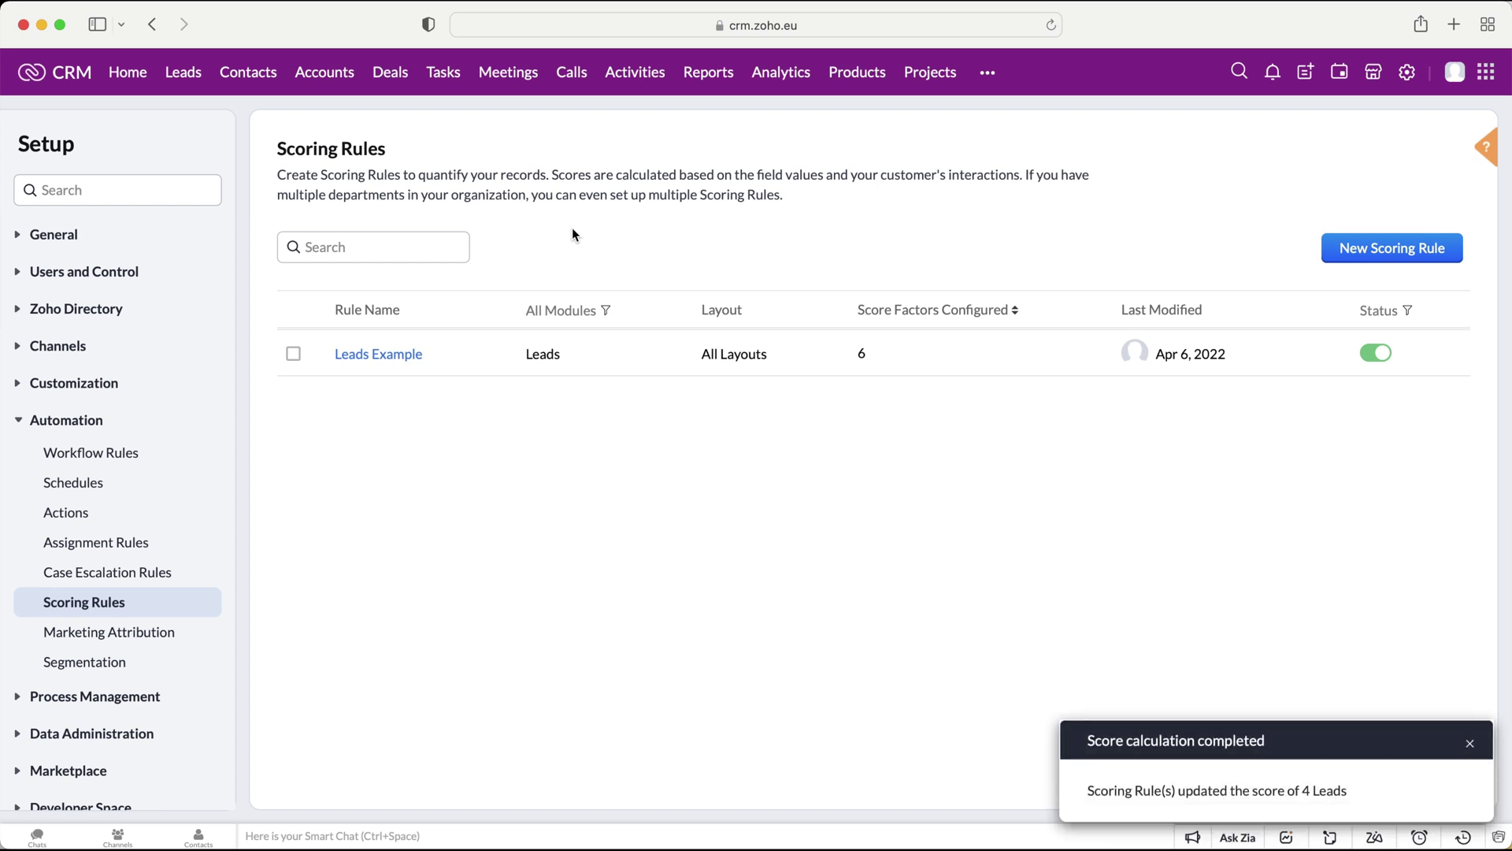
{"action": "left_click_drag", "start_coordinate": [1371, 795], "coordinate": [1080, 792]}
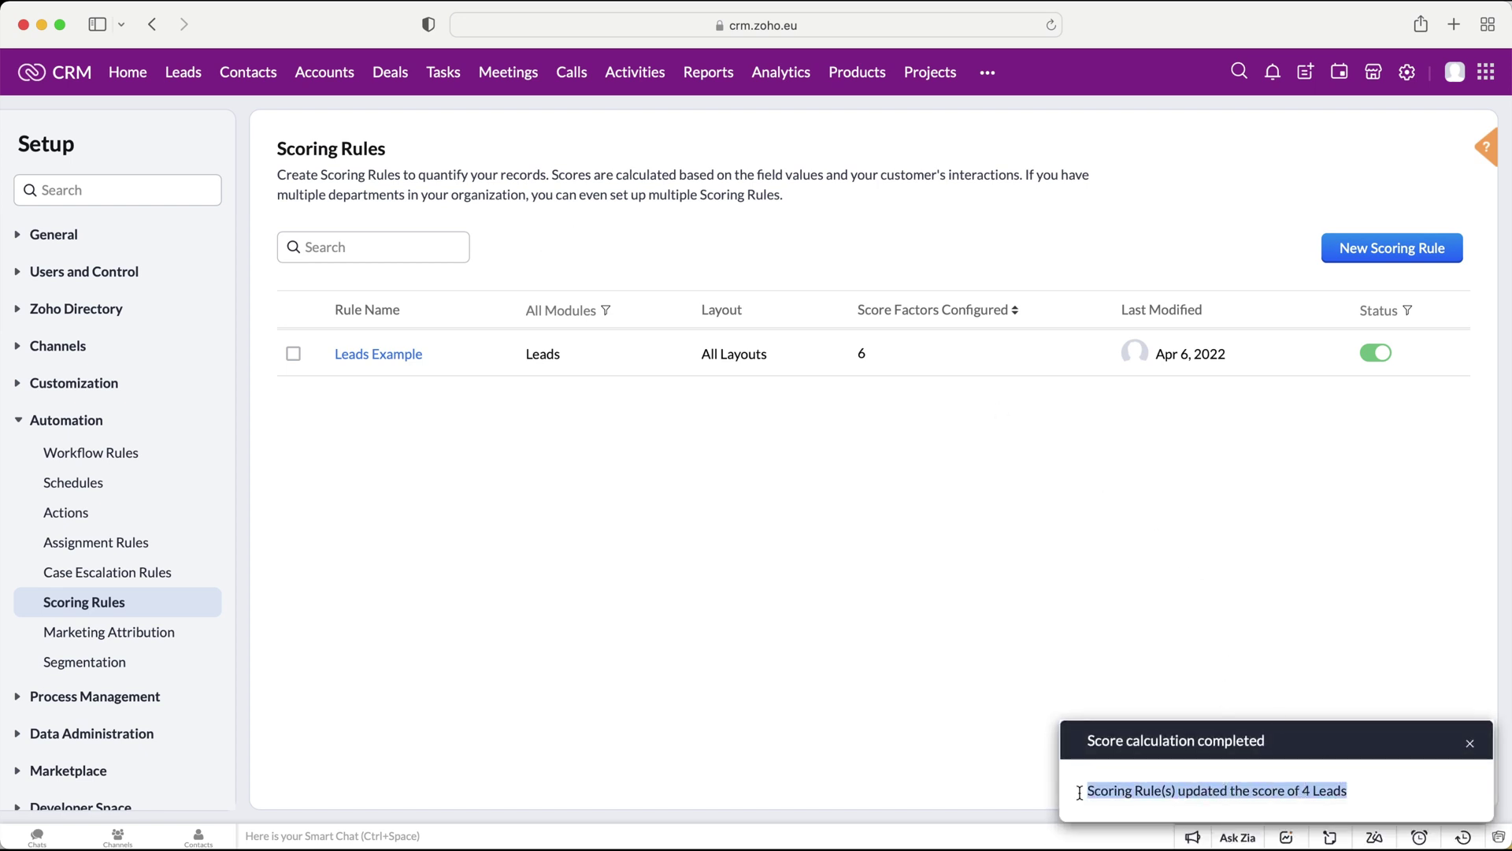
{"action": "left_click", "coordinate": [953, 585]}
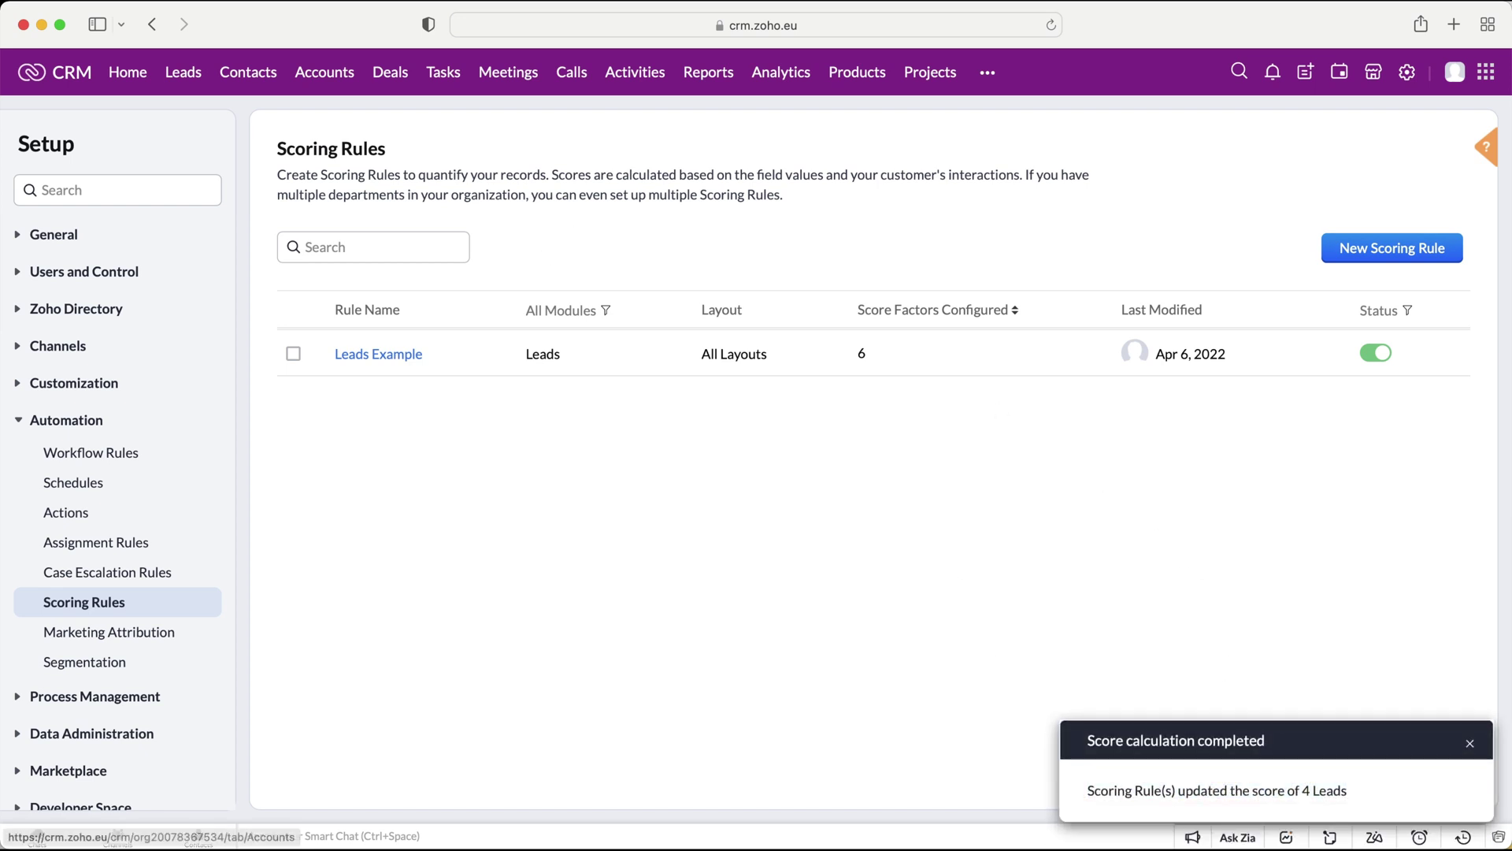
Open the first sample lead and scroll to its Scoring Rules, where Leads Example shows -5
{"action": "left_click", "coordinate": [183, 74]}
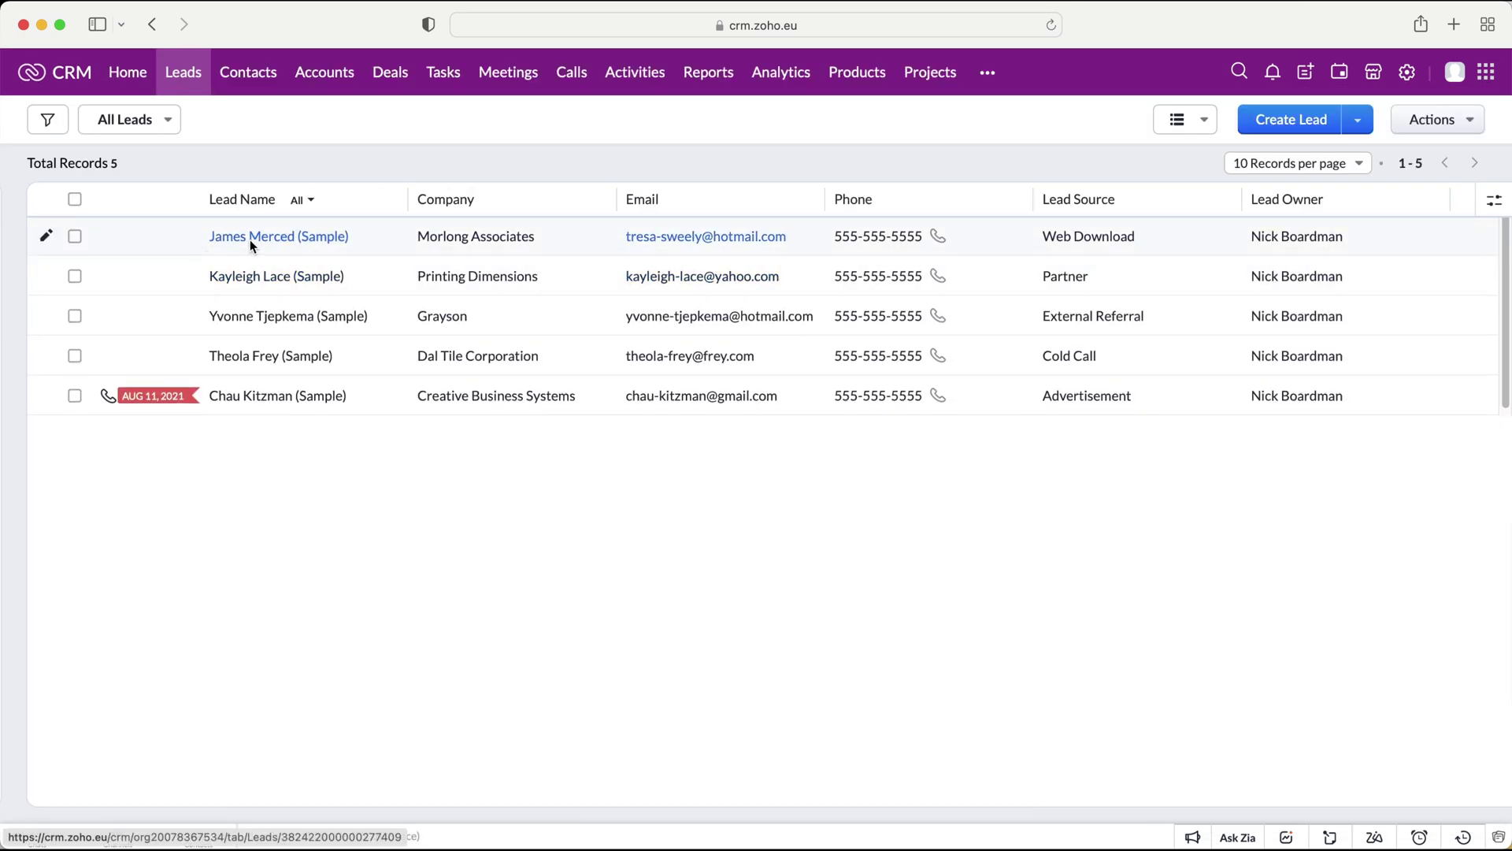
{"action": "left_click", "coordinate": [249, 244]}
{"action": "scroll", "coordinate": [642, 340], "scroll_direction": "down", "scroll_amount": 3}
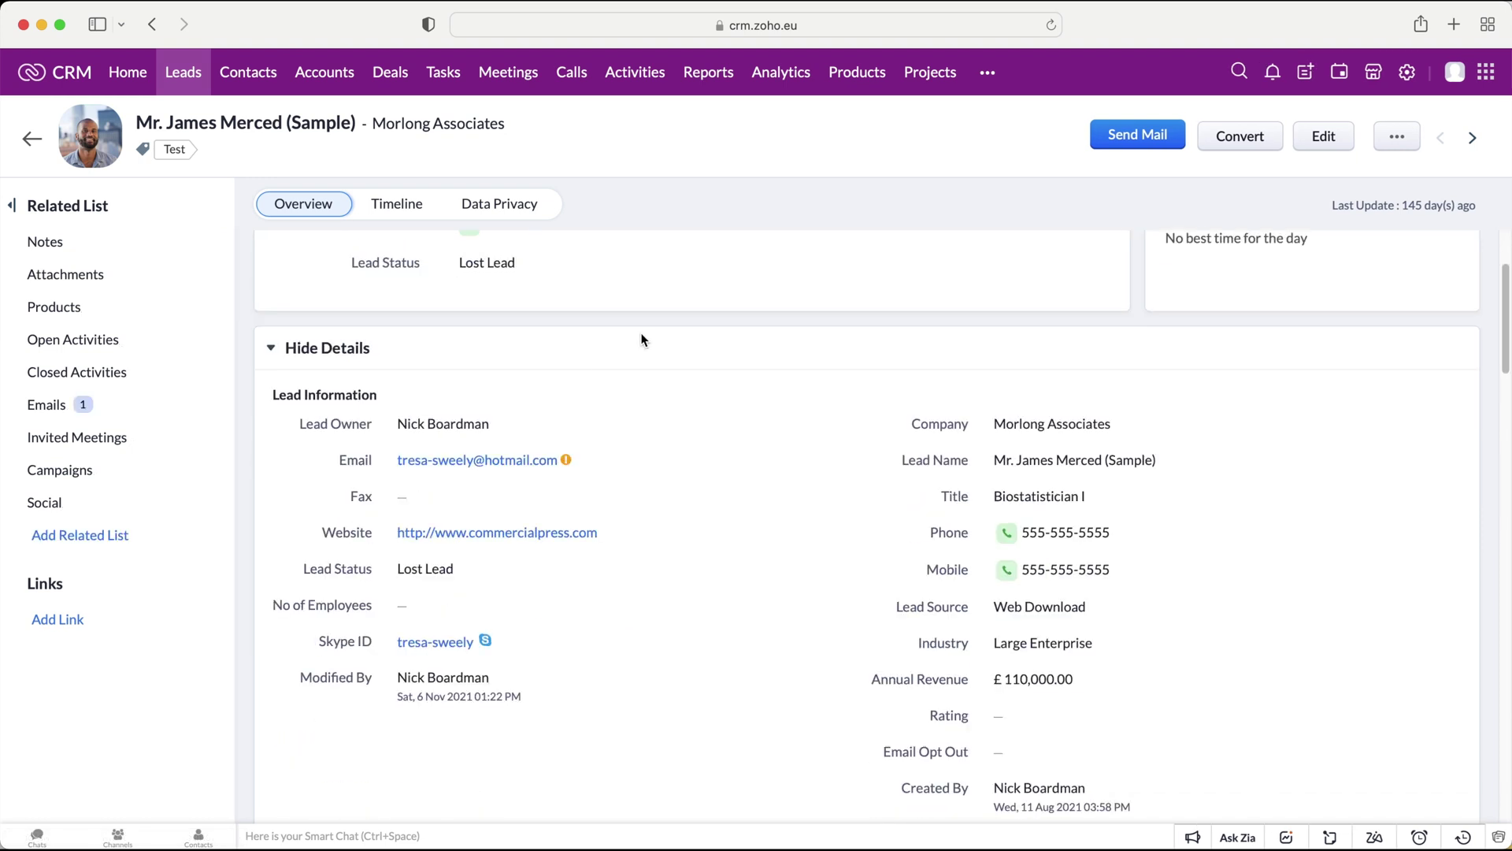
{"action": "scroll", "coordinate": [551, 363], "scroll_direction": "down", "scroll_amount": 10}
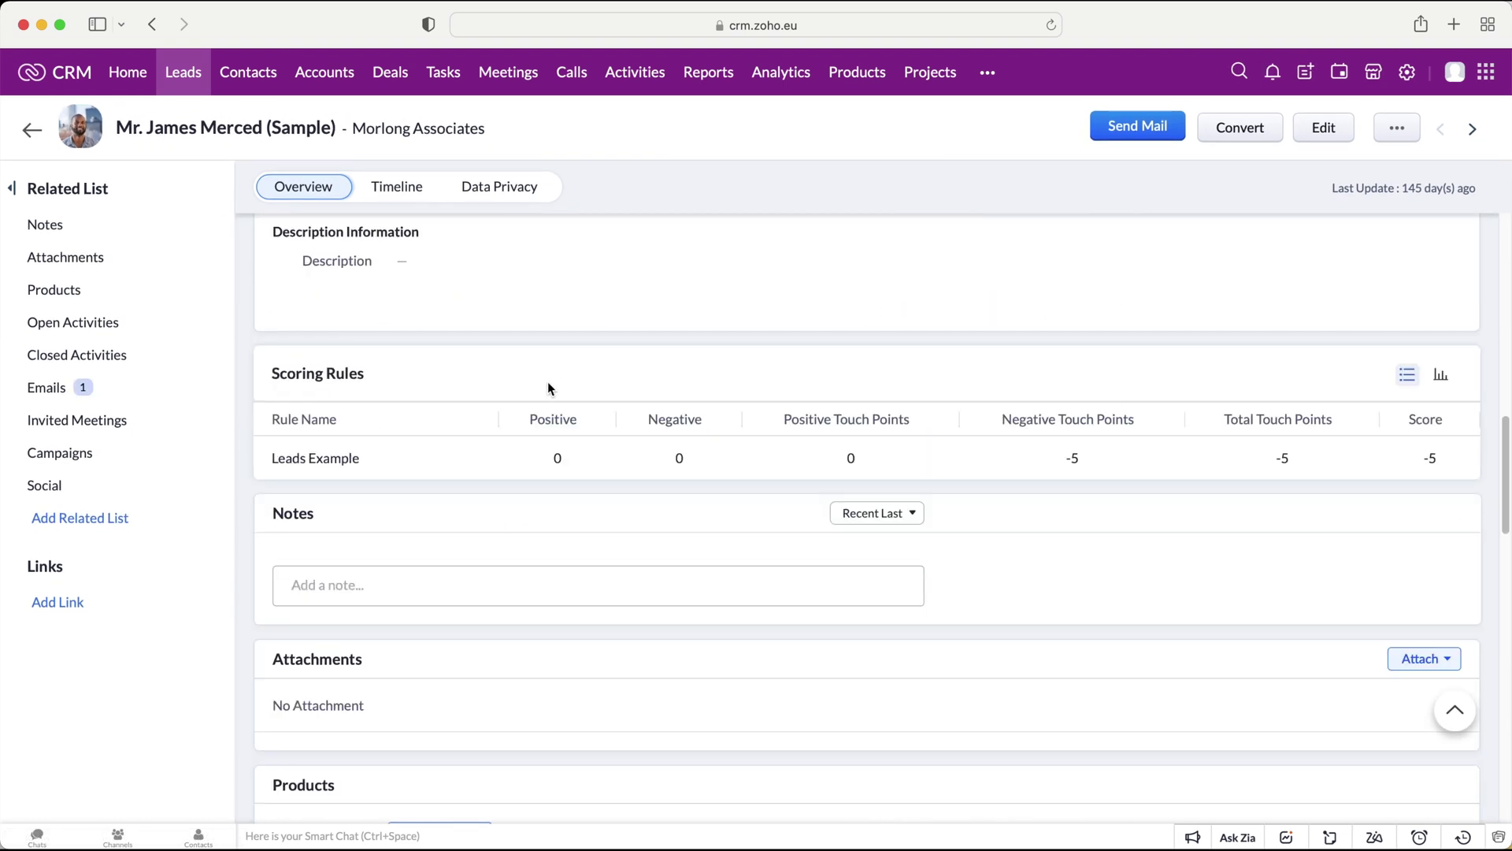
{"action": "left_click_drag", "start_coordinate": [390, 364], "coordinate": [270, 366]}
{"action": "left_click", "coordinate": [343, 359]}
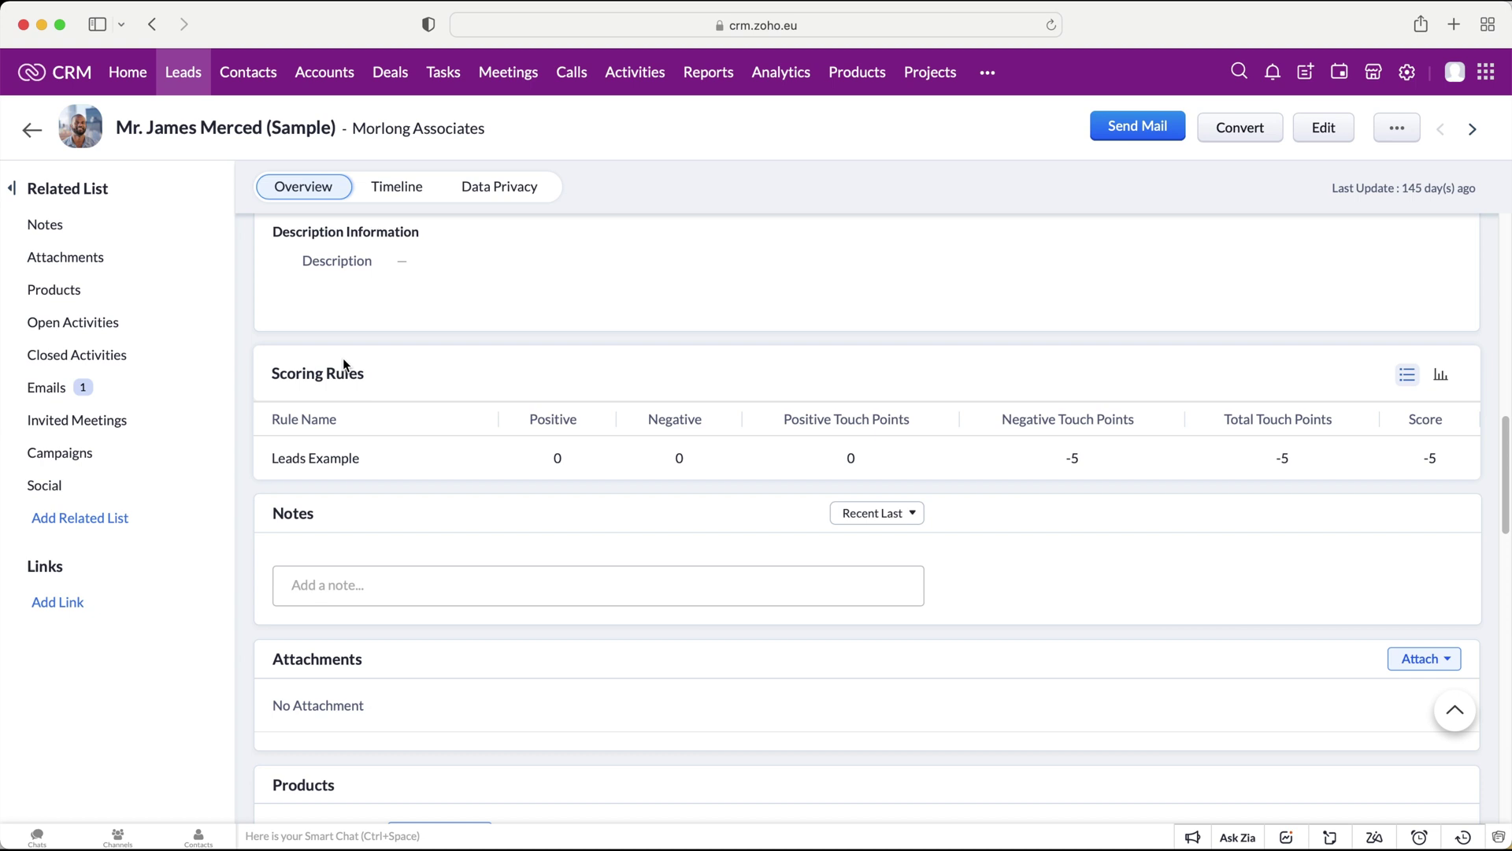
Return to the leads list and go to Setup's Scoring Rules settings
{"action": "left_click", "coordinate": [32, 134]}
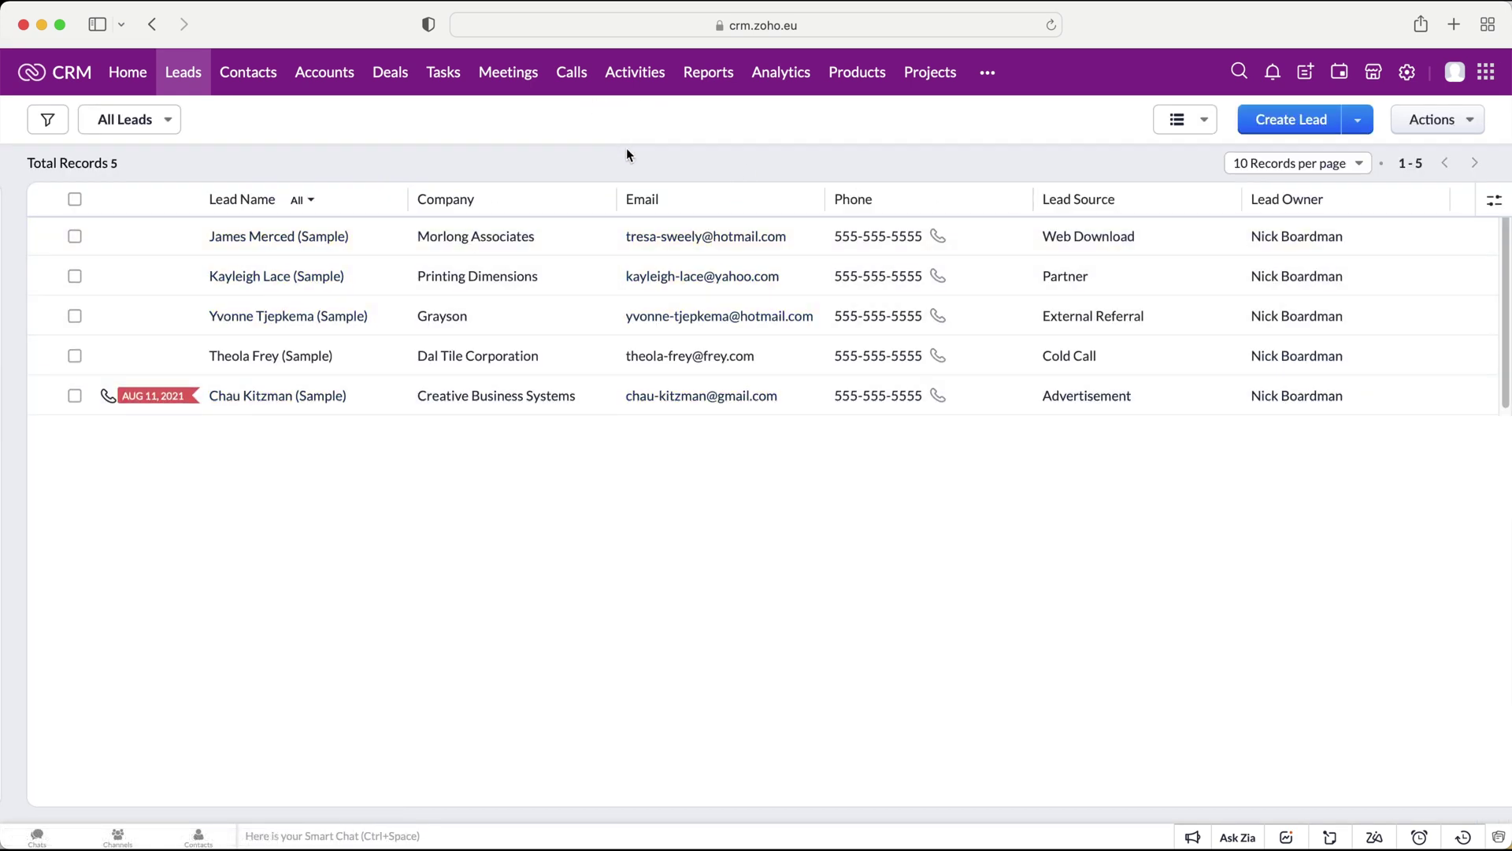
{"action": "left_click", "coordinate": [1404, 72]}
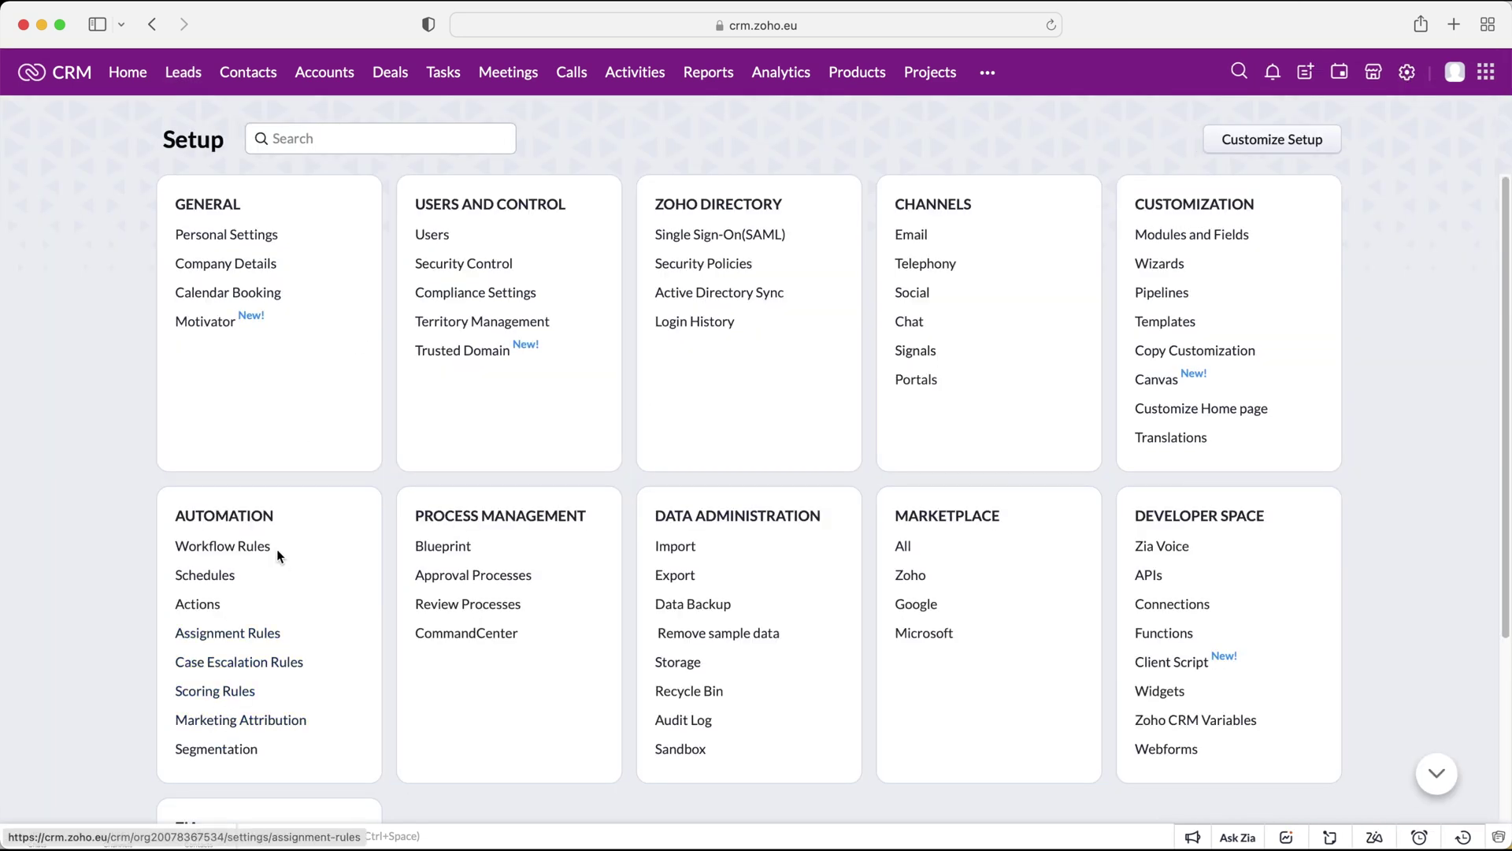
{"action": "left_click", "coordinate": [203, 691]}
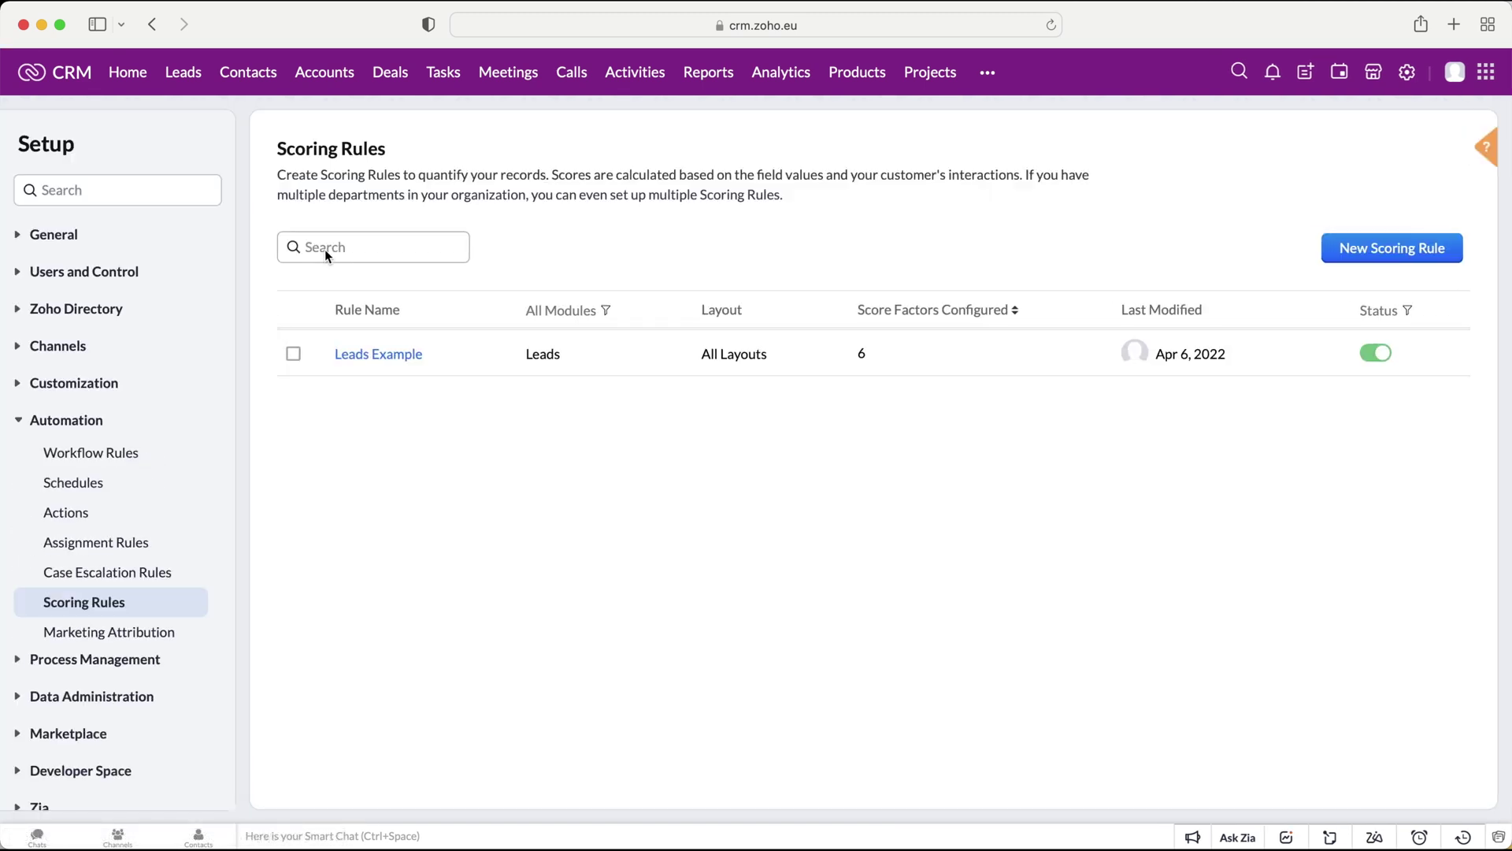
Start a new scoring rule named 'Accounts' targeting the Accounts module
{"action": "left_click", "coordinate": [1390, 248]}
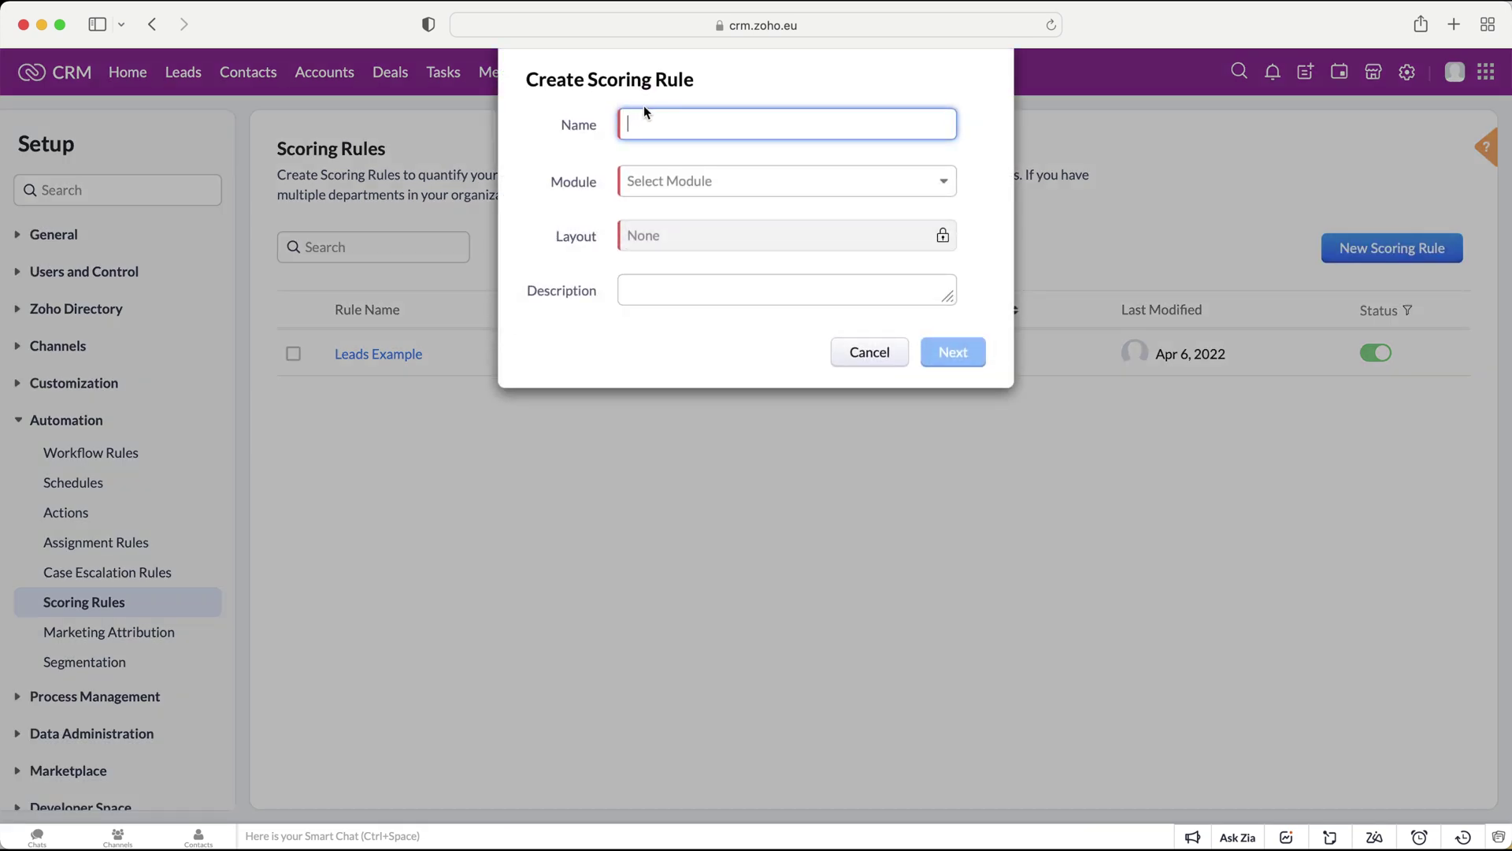
{"action": "type", "text": "Accounts"}
{"action": "left_click", "coordinate": [691, 180]}
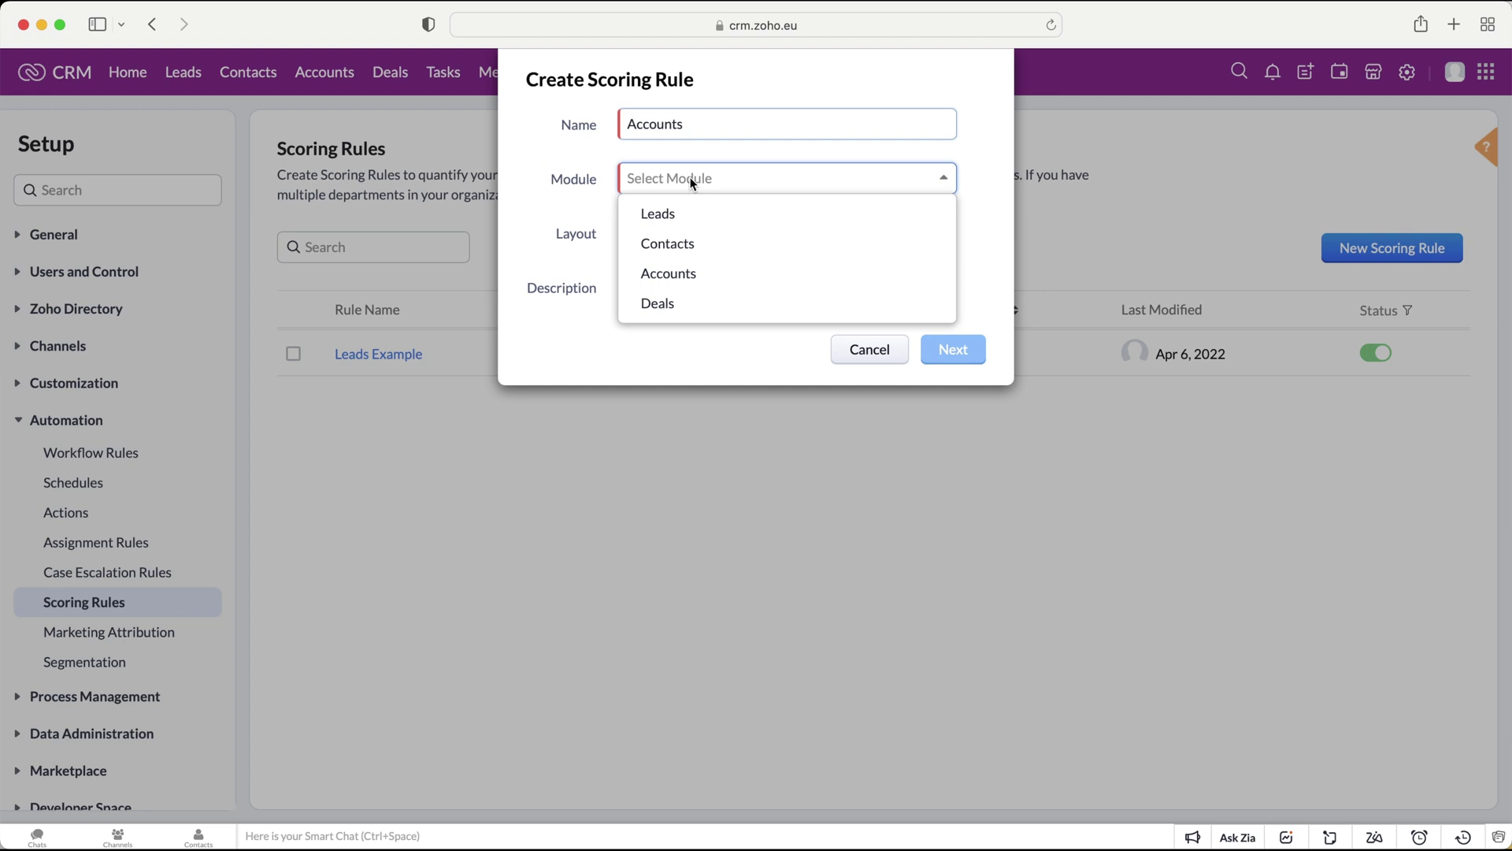
{"action": "left_click", "coordinate": [659, 276]}
{"action": "left_click", "coordinate": [649, 228]}
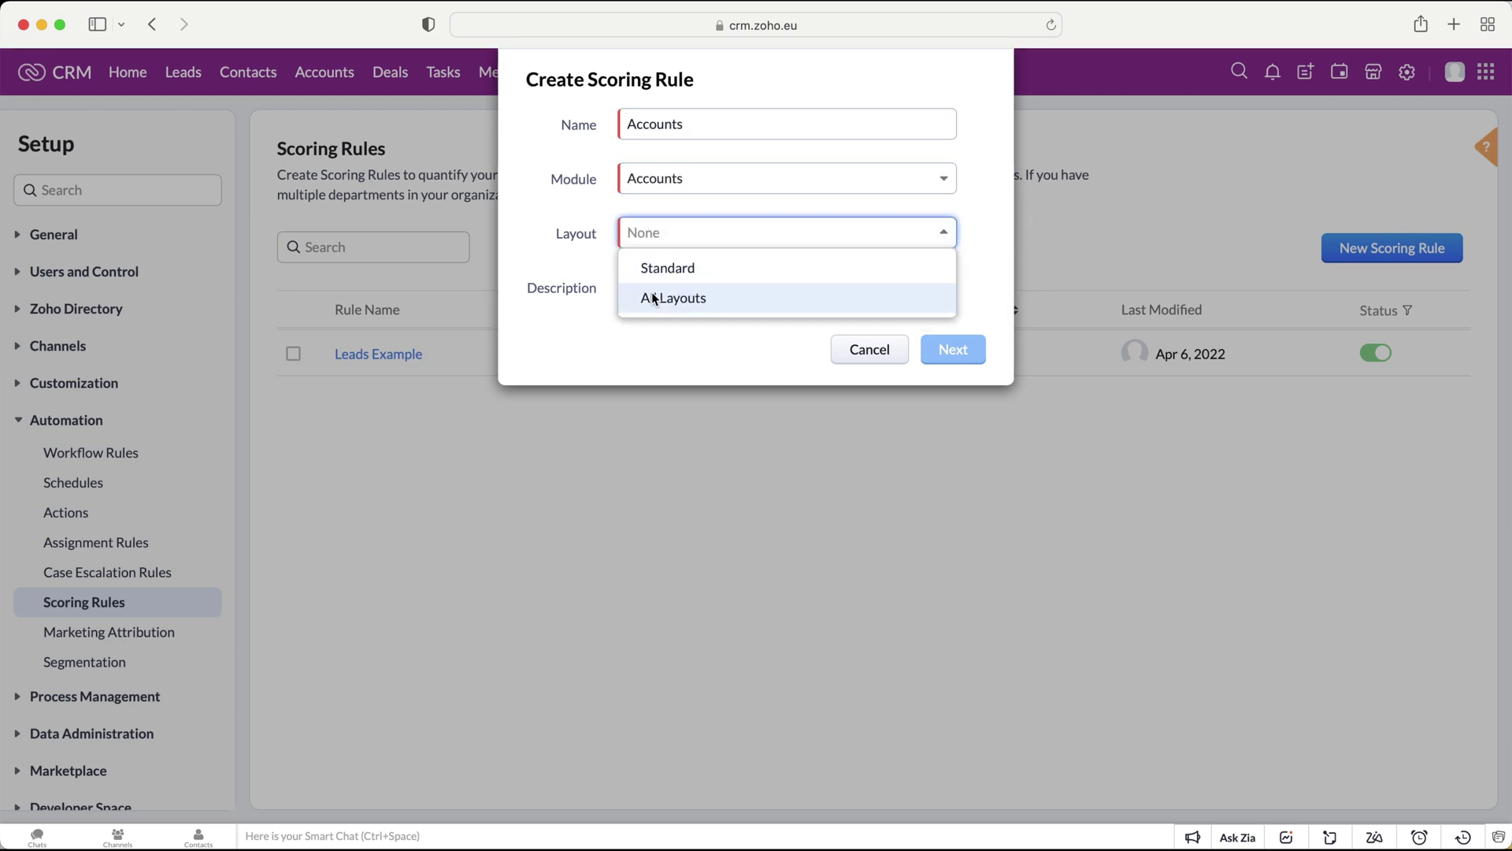
Set the Accounts rule's layout to All Layouts and continue to its criteria editor
{"action": "left_click", "coordinate": [653, 298]}
{"action": "left_click", "coordinate": [961, 351]}
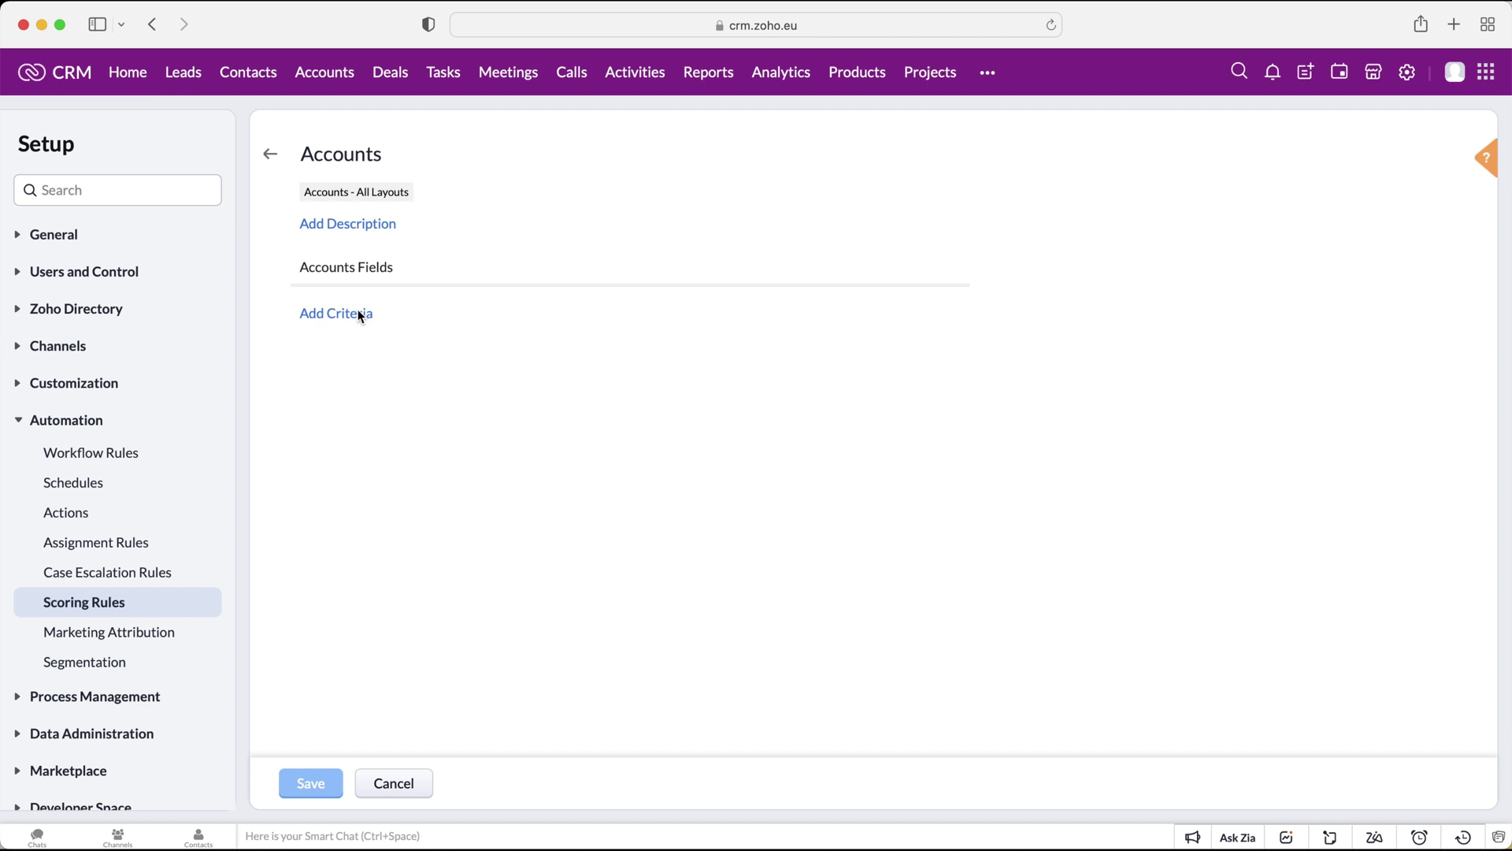
Discard the unsaved Accounts rule and return to the Scoring Rules list
{"action": "left_click", "coordinate": [271, 156]}
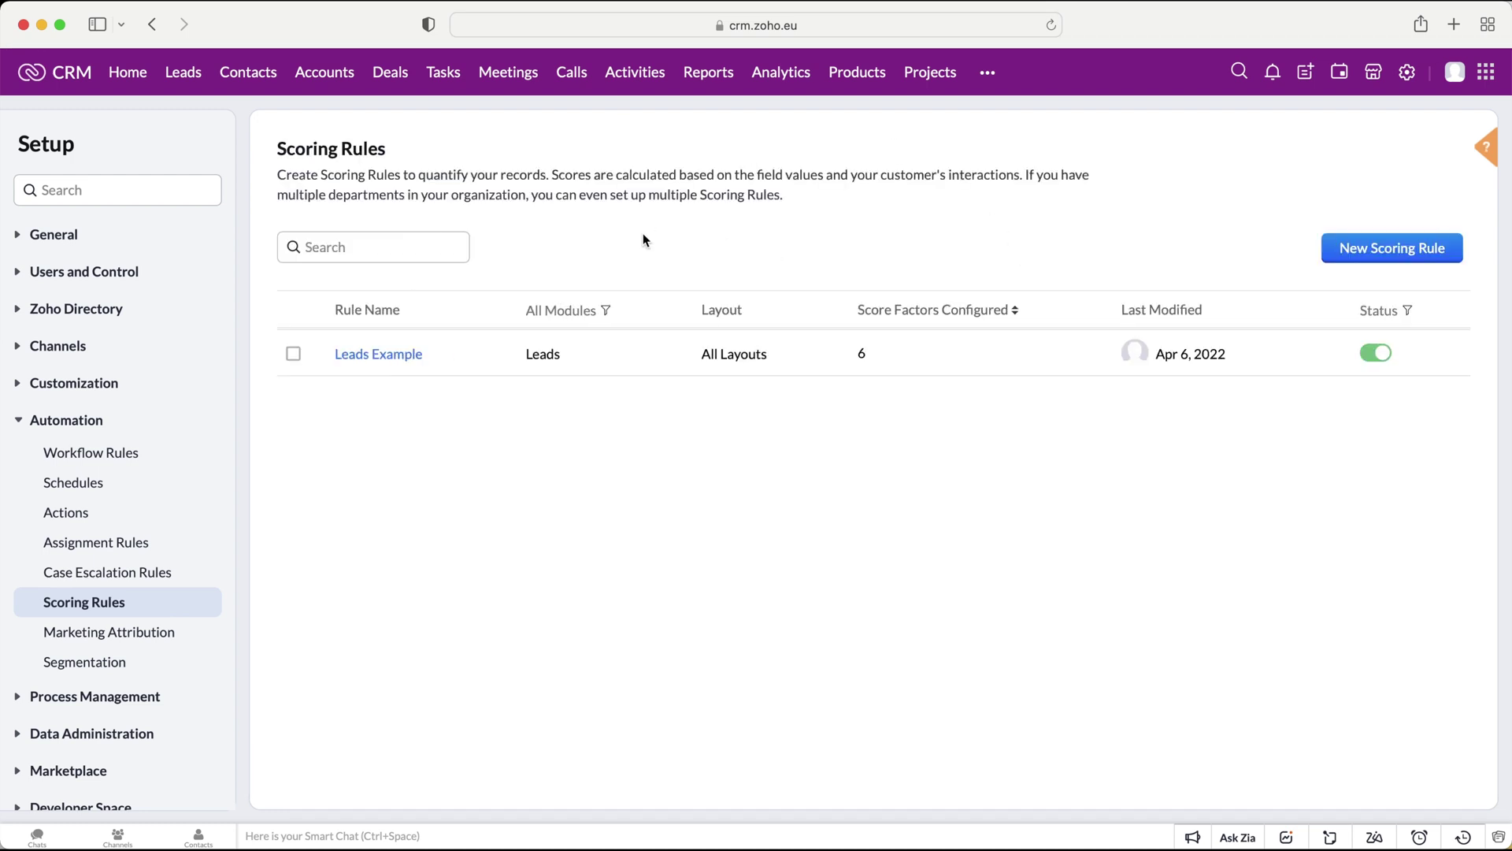